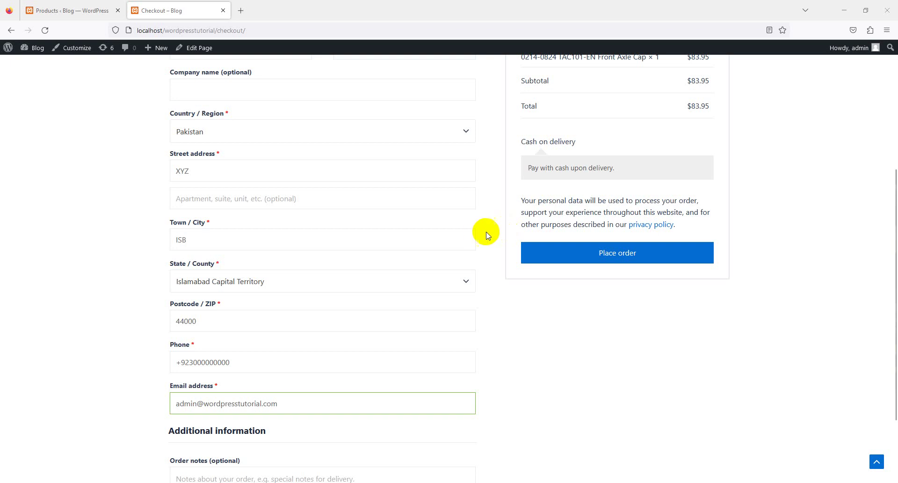
Scroll through the checkout billing form, then switch to the admin Products list tab.
scroll(483, 236, "up", 2)
right_click(481, 235)
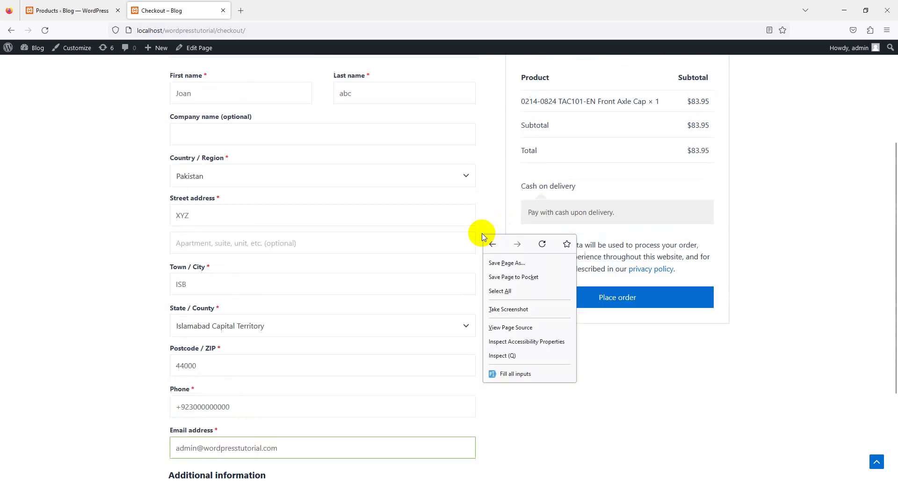
left_click(99, 263)
scroll(100, 264, "up", 3)
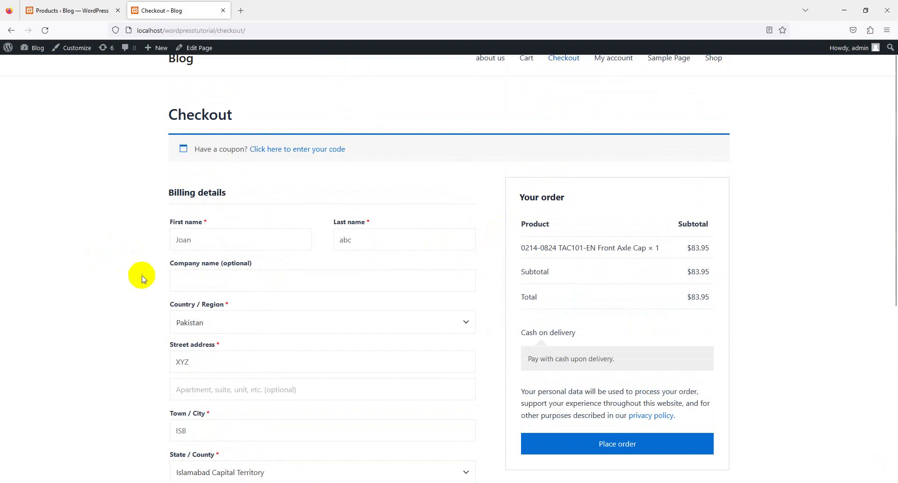
scroll(178, 131, "down", 2)
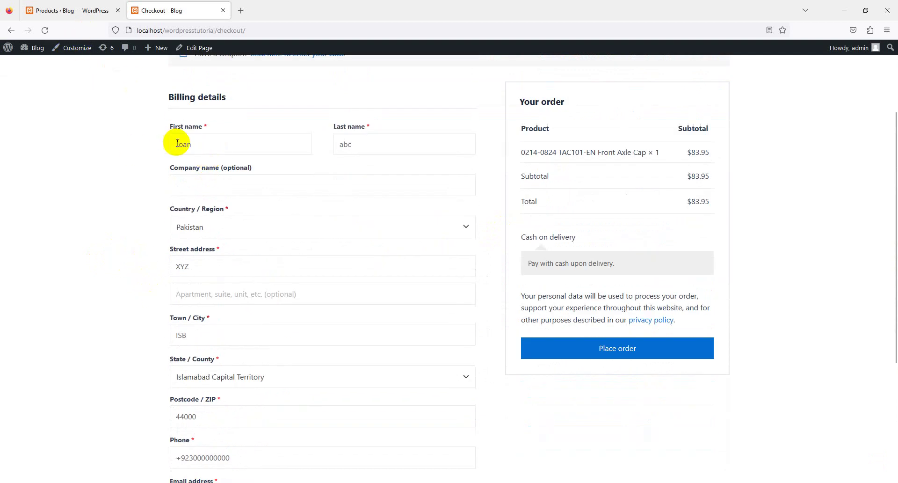
scroll(309, 173, "down", 2)
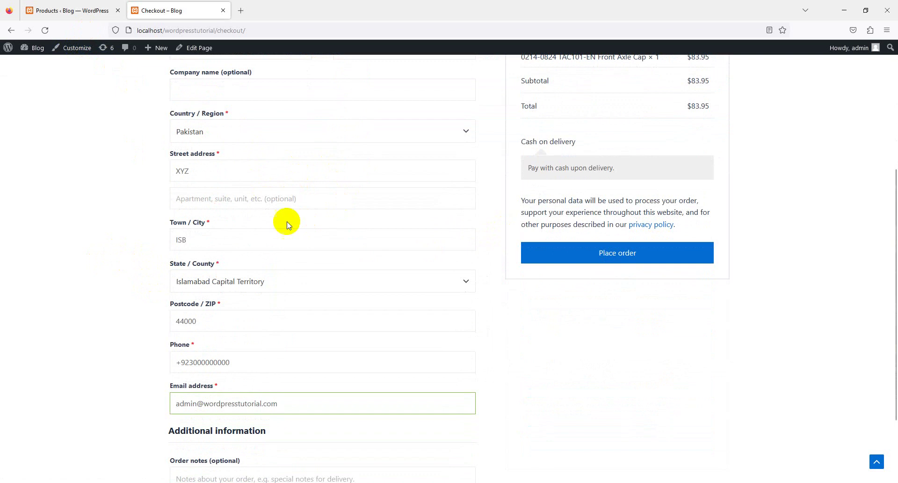
scroll(287, 222, "down", 2)
scroll(288, 224, "up", 4)
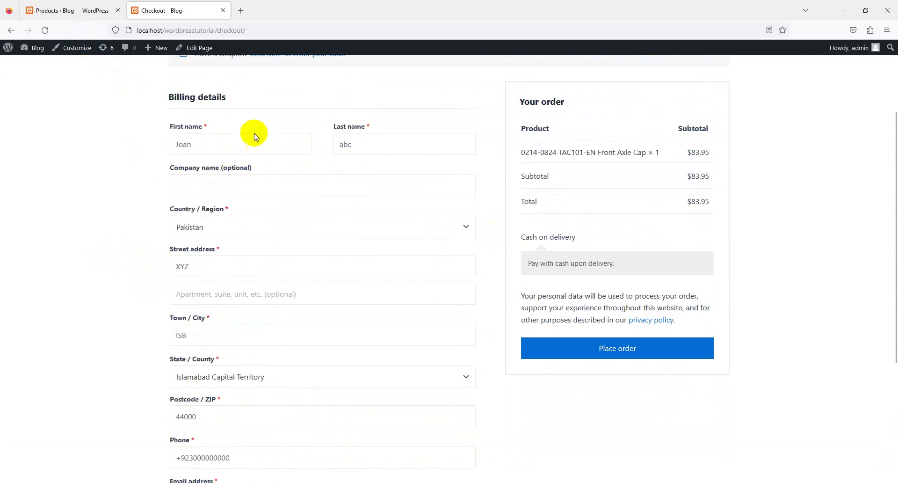
left_click(83, 11)
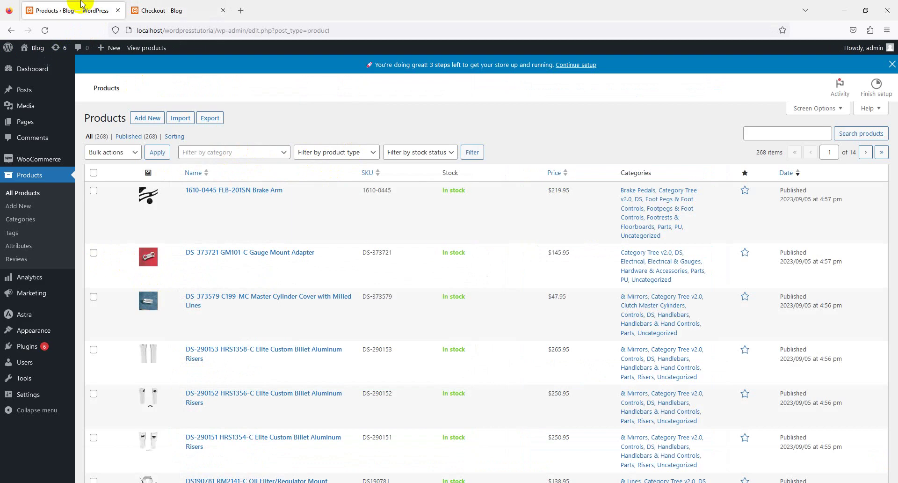
Search the plugin directory for 'checkout' from Plugins > Add New.
mouse_move(39, 349)
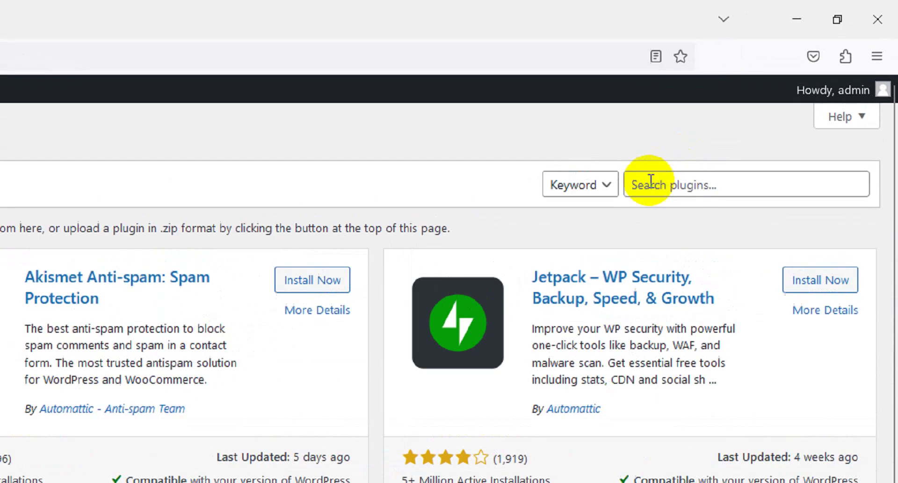
left_click(766, 97)
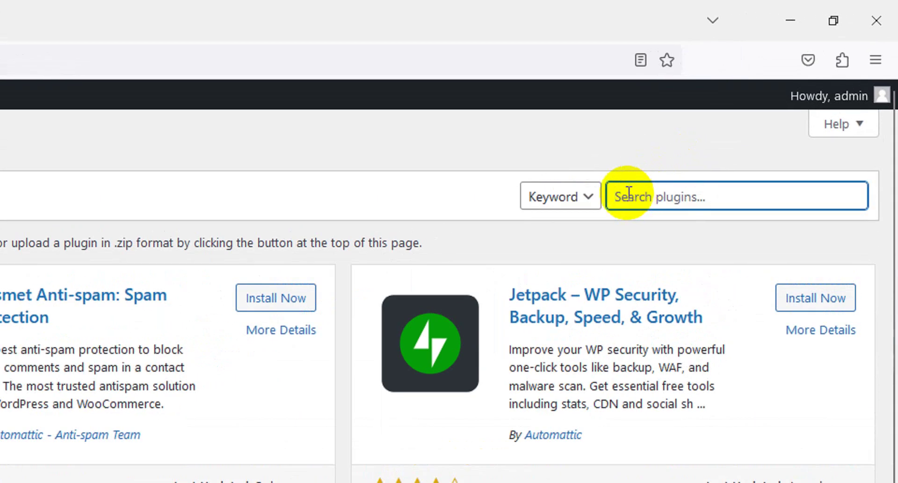
type("che")
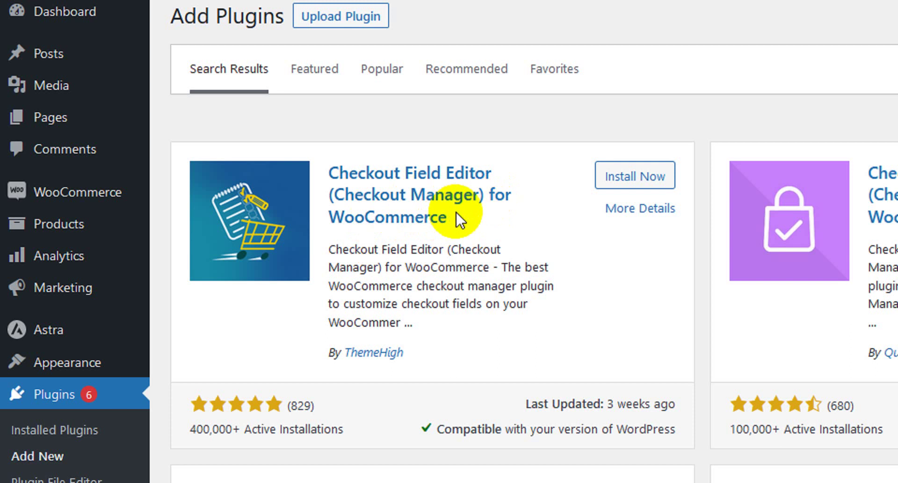
Install Checkout Field Editor for WooCommerce, glance at the checkout page, then activate the plugin.
left_click(626, 178)
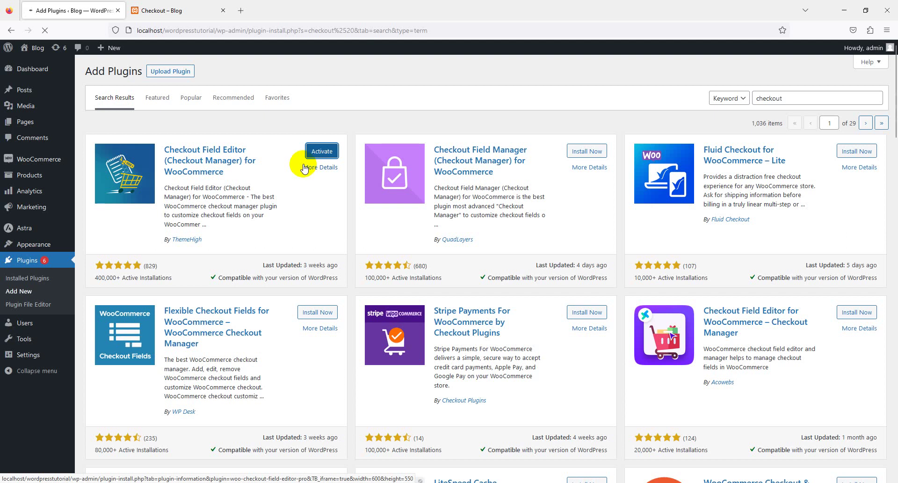
left_click(224, 10)
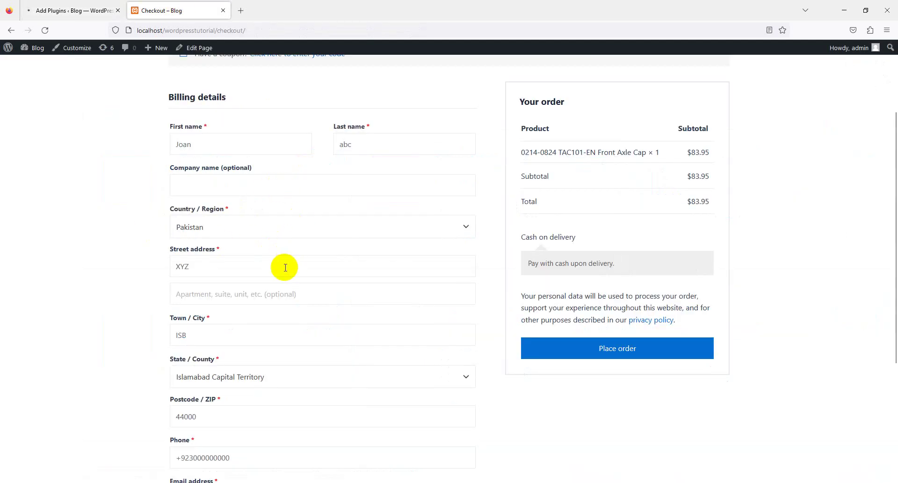
left_click(56, 9)
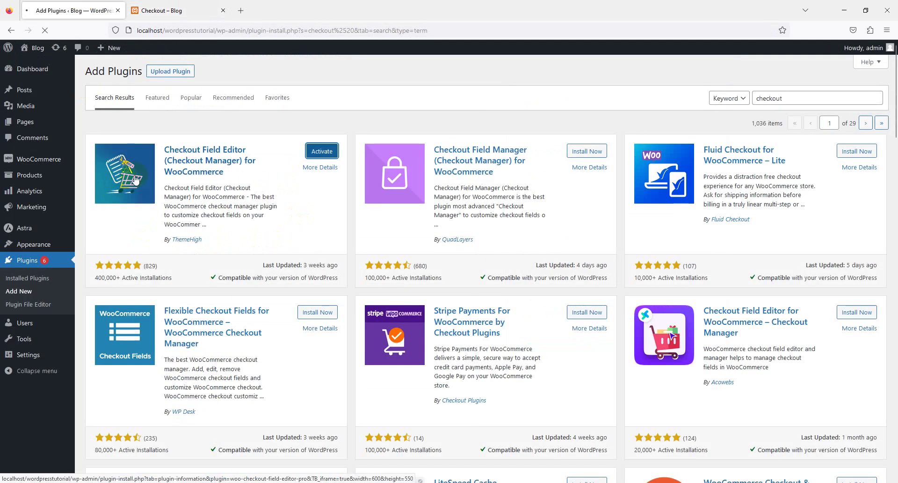
left_click(218, 155)
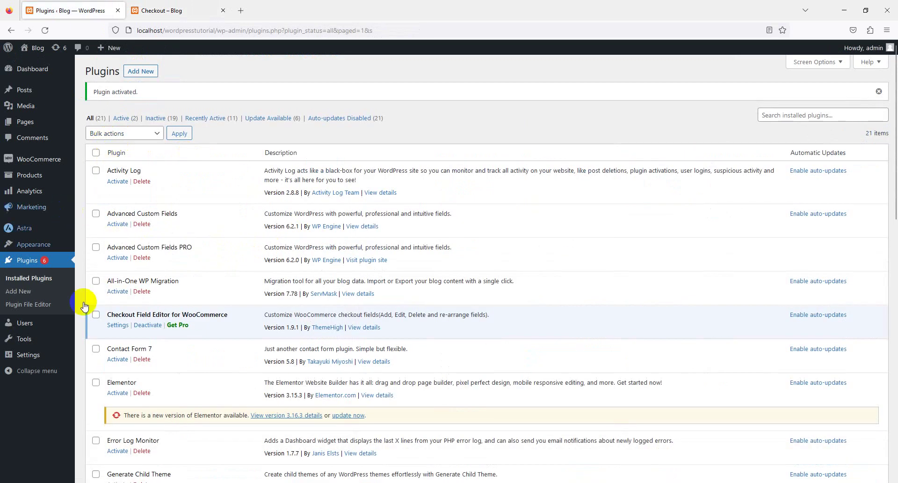
Open WooCommerce > Checkout Form to list the billing fields.
left_click(40, 178)
mouse_move(38, 160)
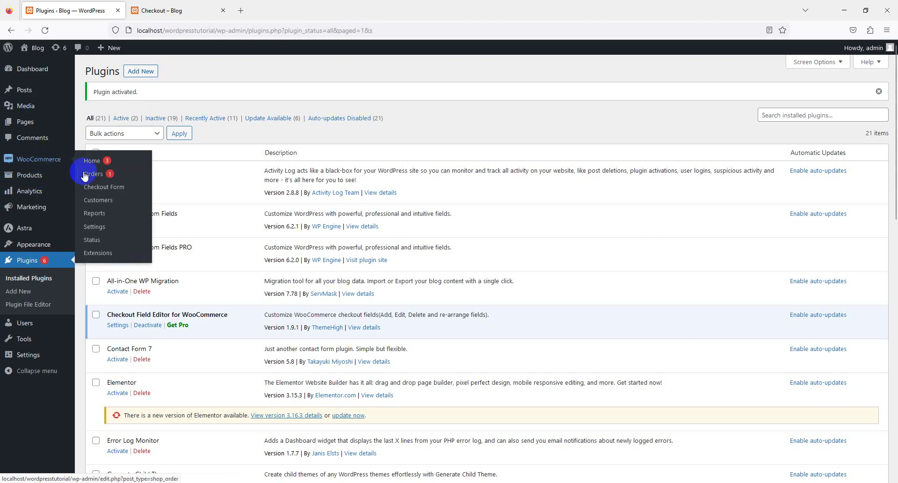
left_click(103, 187)
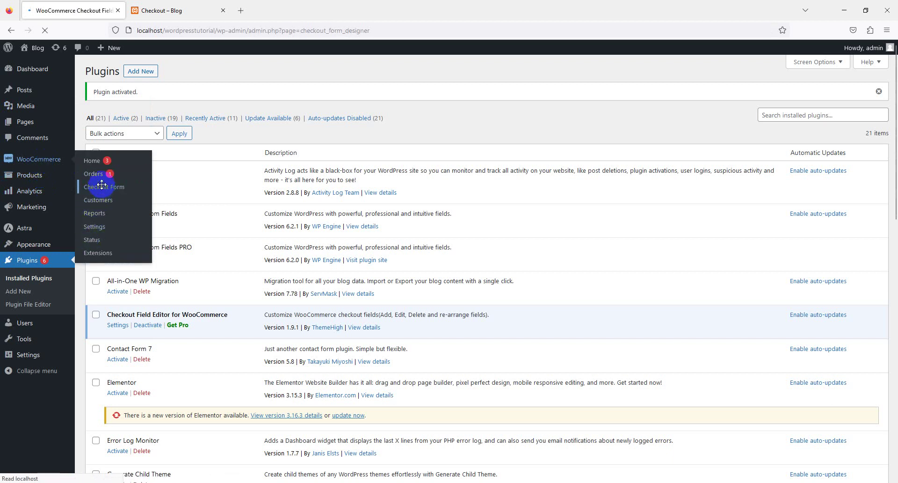
Compare the 11 default billing fields with the live checkout page.
scroll(202, 210, "down", 1)
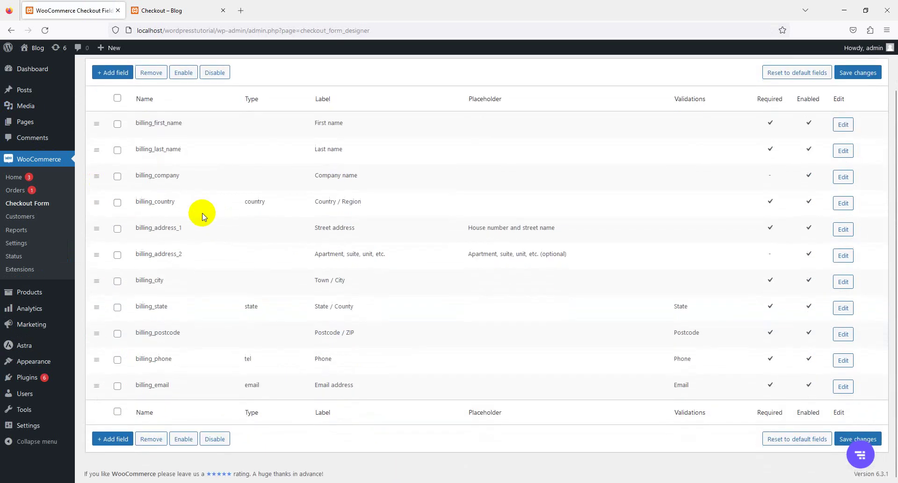
scroll(201, 216, "up", 1)
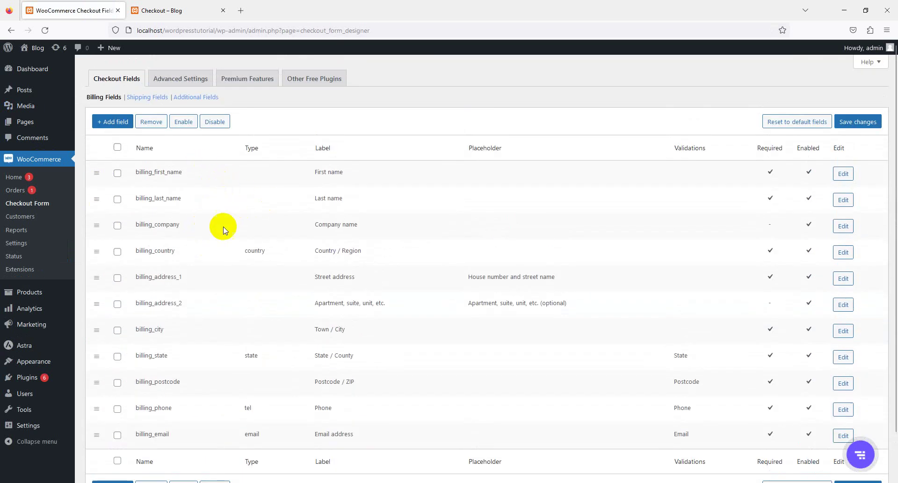
scroll(246, 207, "down", 2)
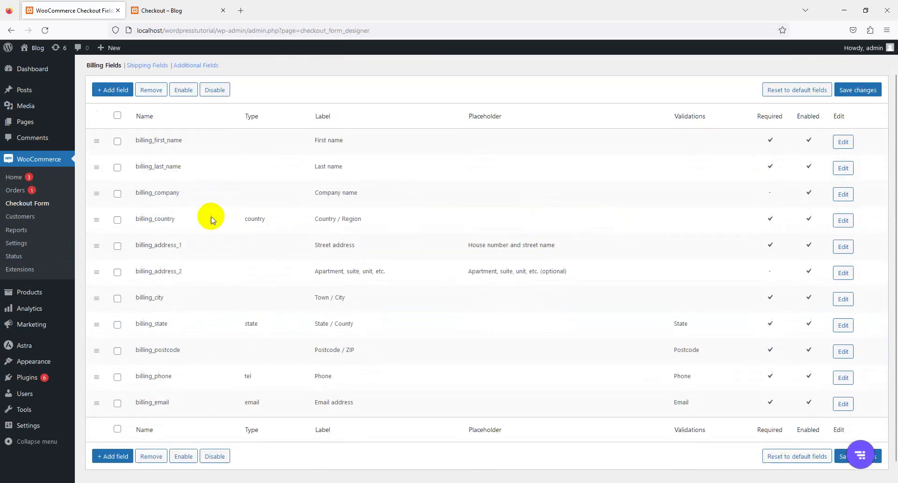
left_click(184, 5)
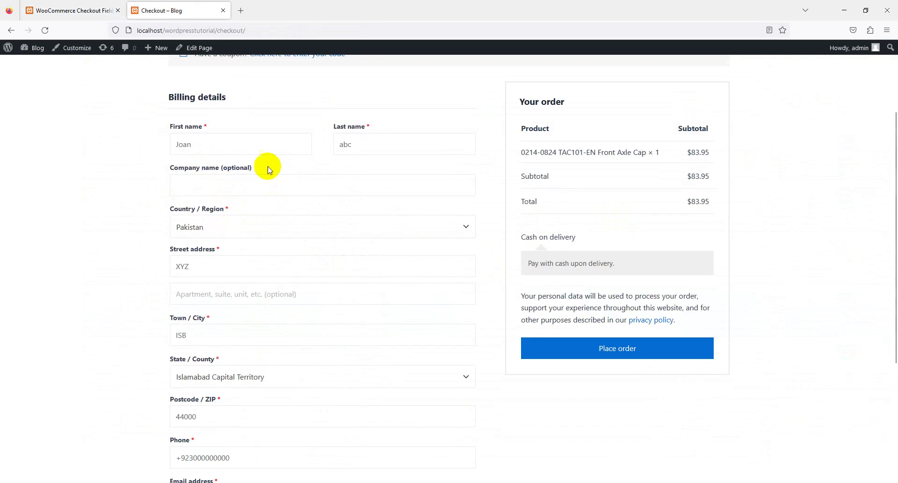
left_click(32, 7)
scroll(98, 152, "up", 2)
scroll(98, 152, "up", 1)
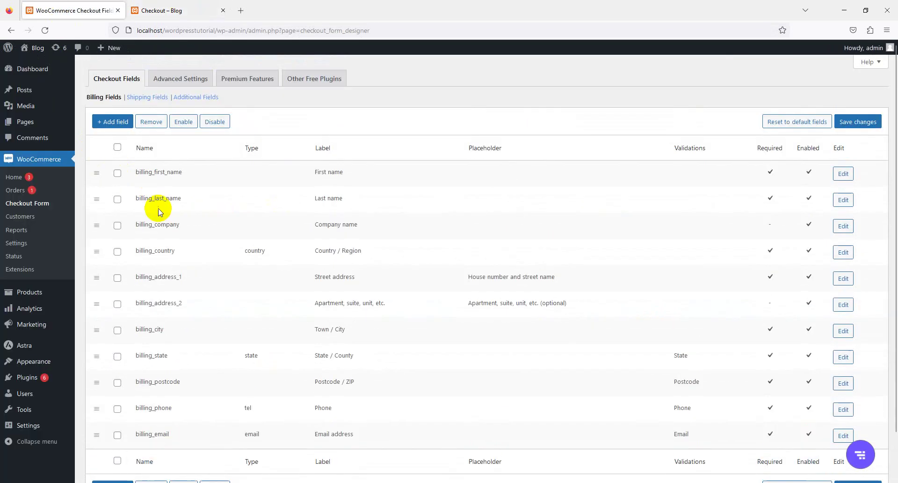
Change billing_first_name's label to 'Full Name' and its class to form-row, then save.
left_click(151, 122)
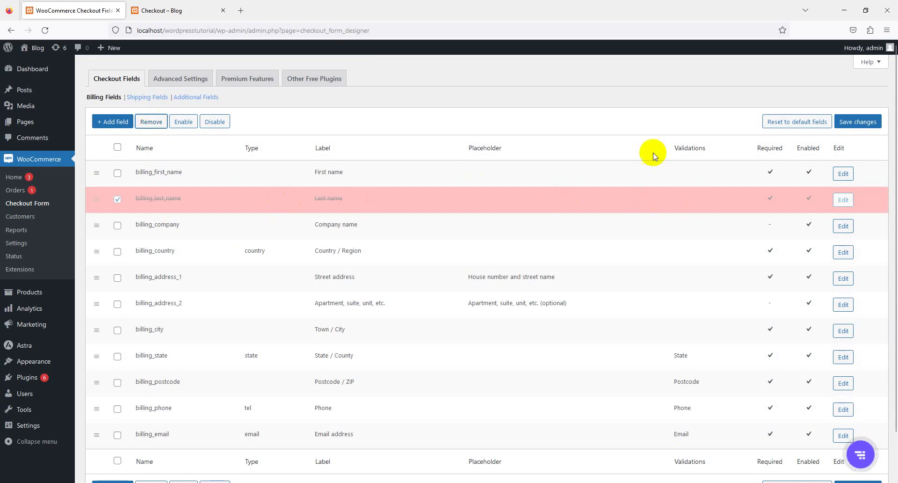
left_click(843, 174)
triple_click(489, 205)
double_click(482, 184)
double_click(484, 201)
type("F")
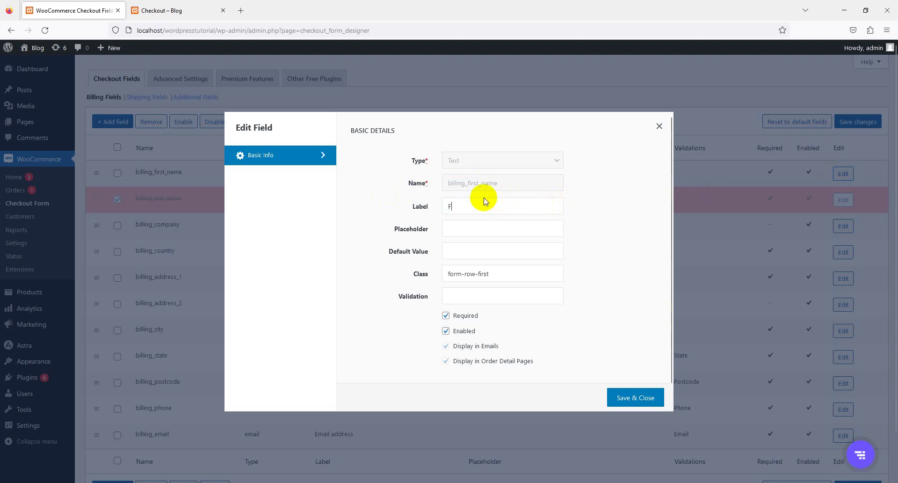
type("ull Name")
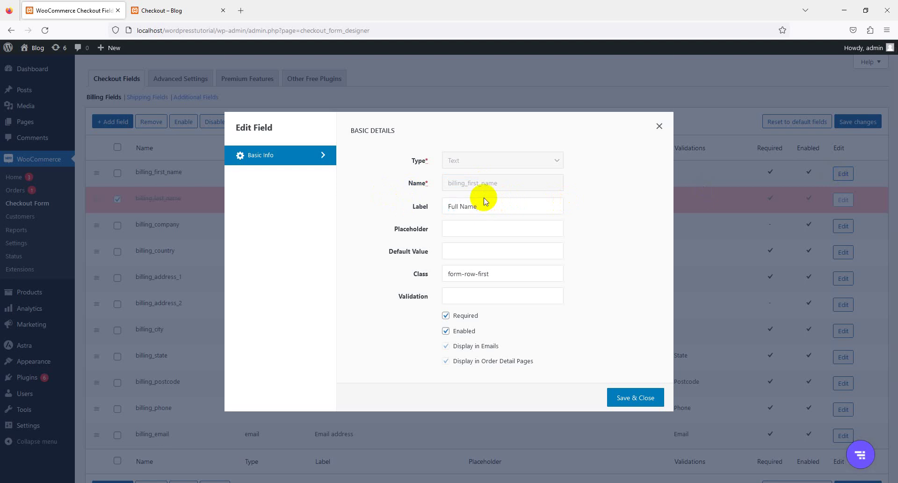
triple_click(481, 274)
double_click(489, 275)
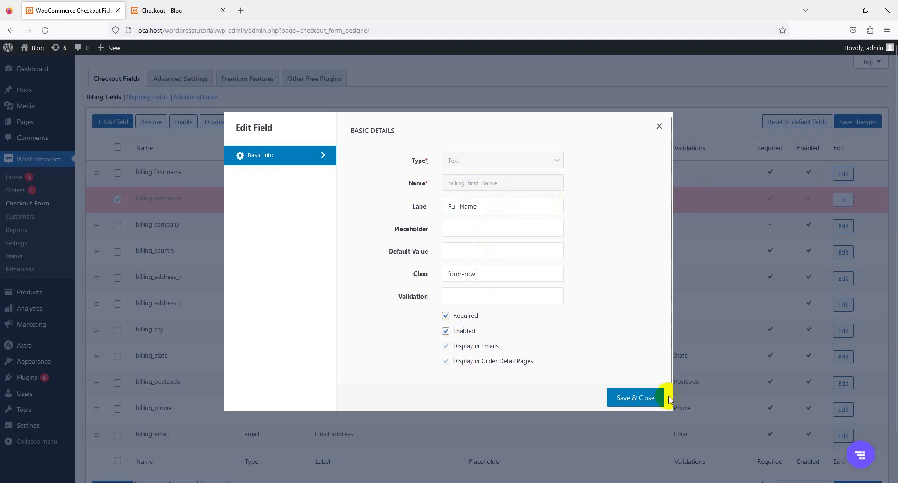
left_click(647, 397)
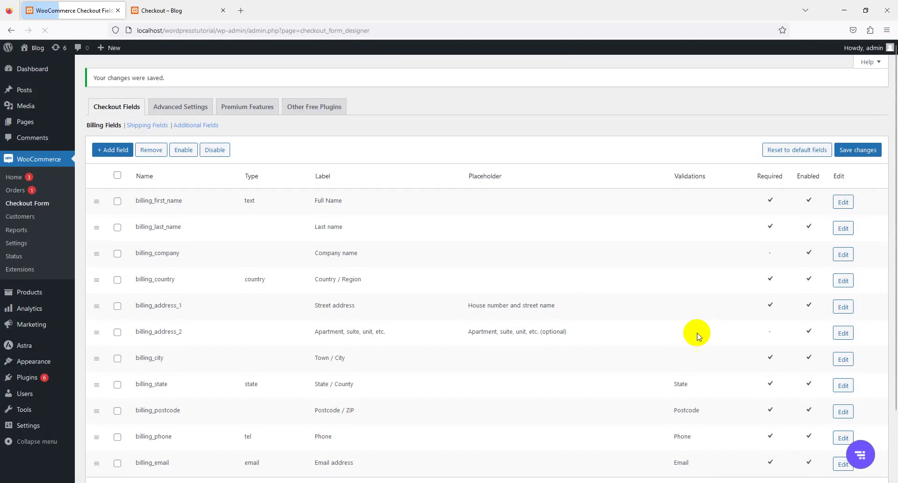
Disable the billing_last_name field and save the checkout field settings.
left_click(858, 149)
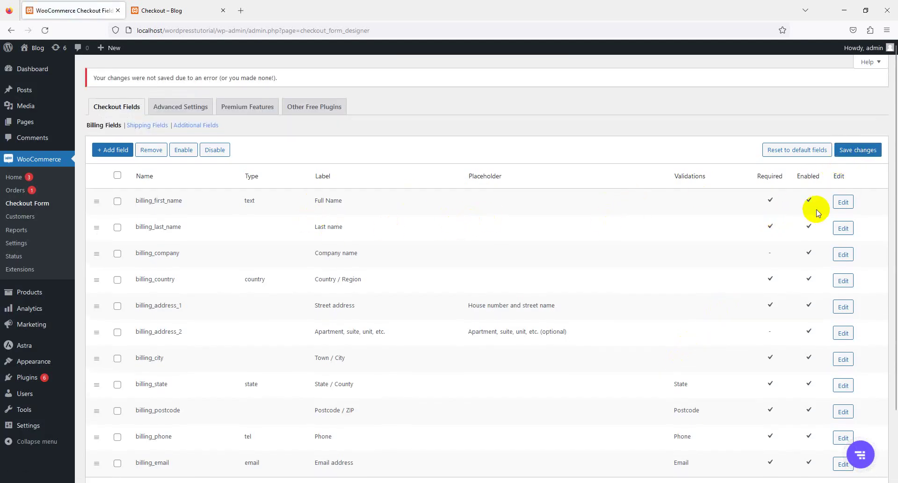
left_click(842, 203)
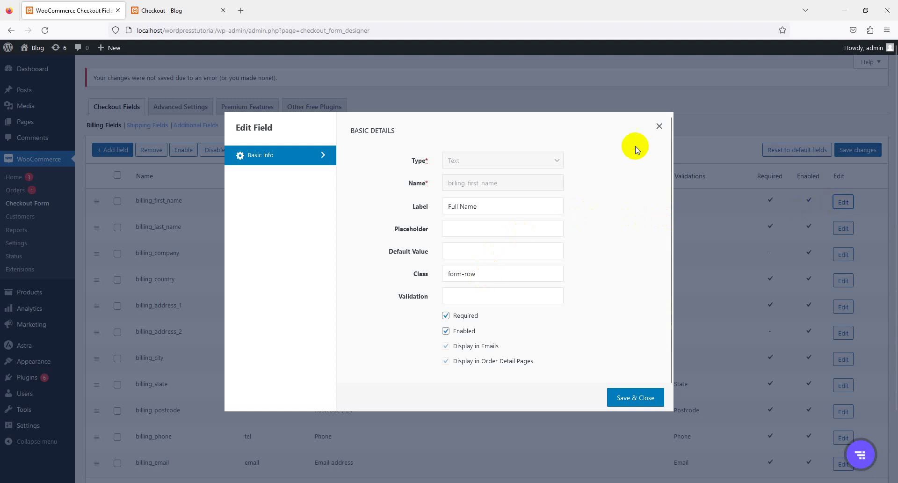
left_click(658, 125)
left_click(117, 227)
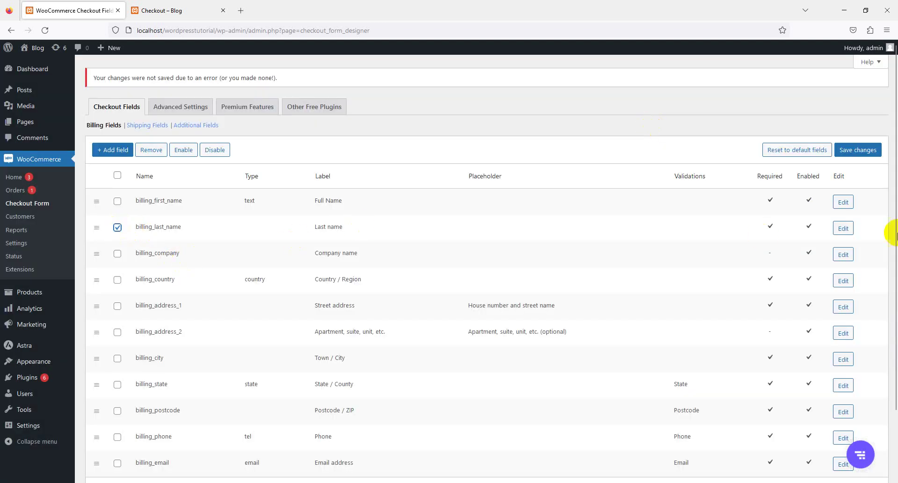
left_click(214, 150)
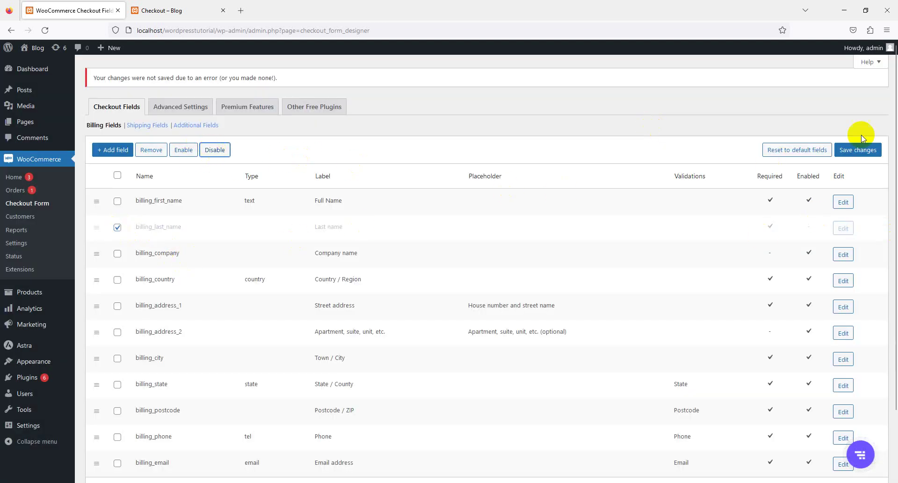
left_click(858, 149)
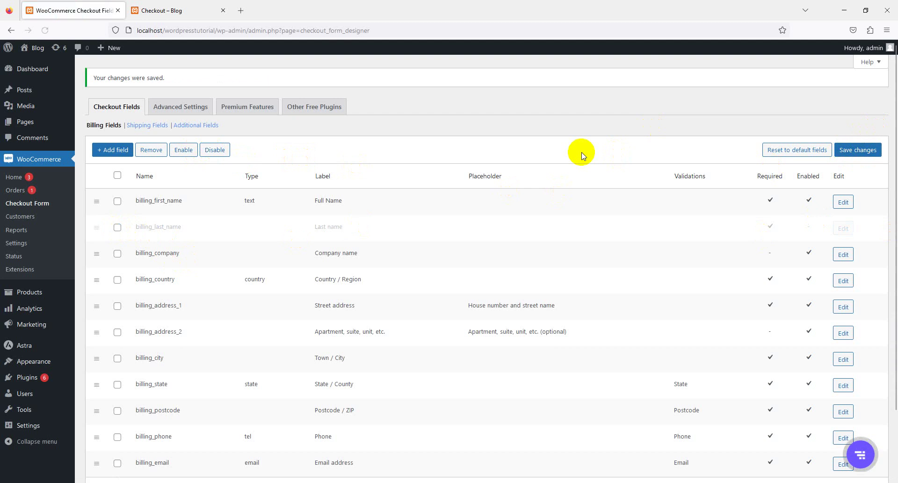
Reload the checkout page to show the single full-width Full Name field.
left_click(179, 10)
left_click(177, 26)
key("Return")
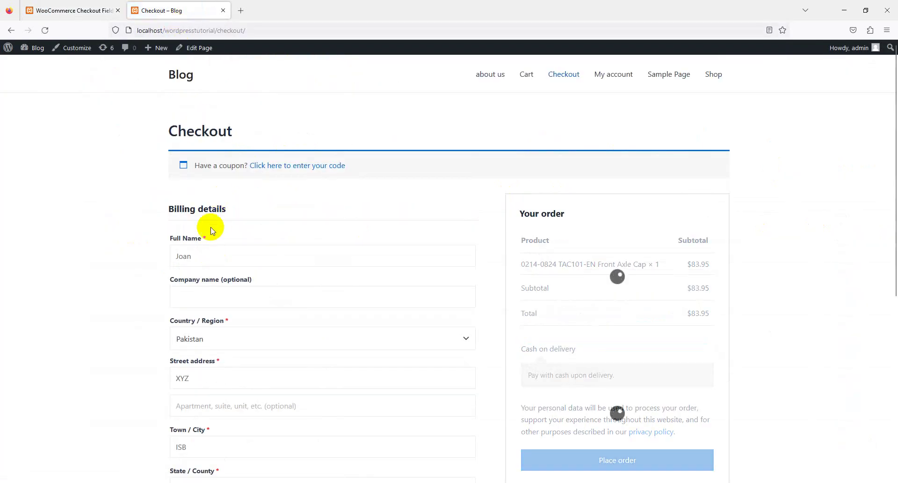
Remove and disable the billing_company field, then save the checkout fields.
scroll(204, 206, "down", 3)
double_click(203, 159)
left_click(101, 6)
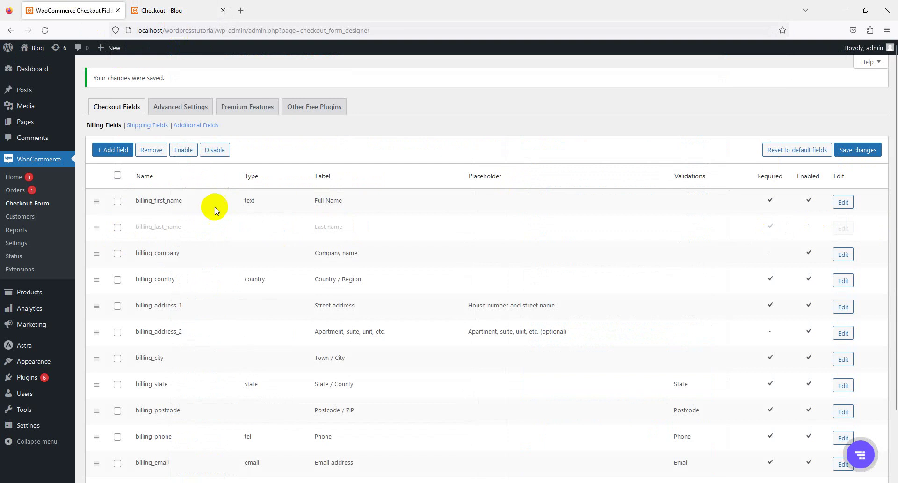
left_click(118, 253)
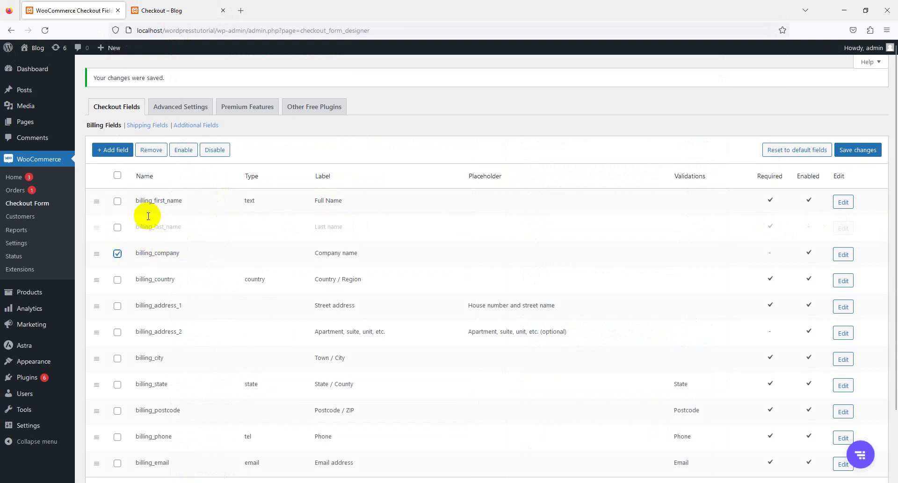
left_click(151, 150)
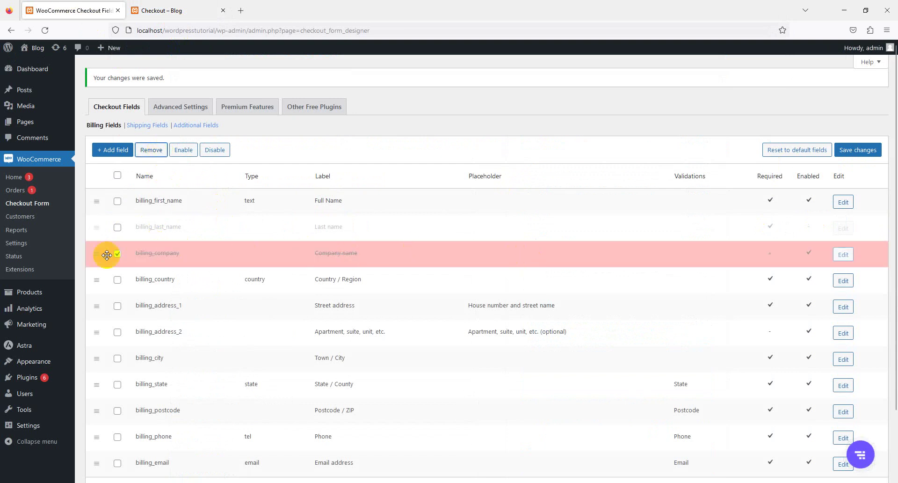
left_click(220, 140)
left_click(221, 150)
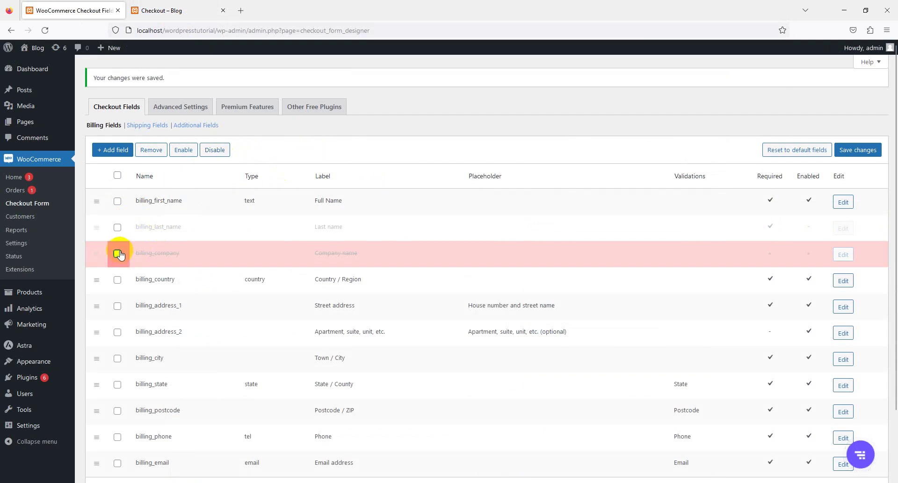
left_click(843, 154)
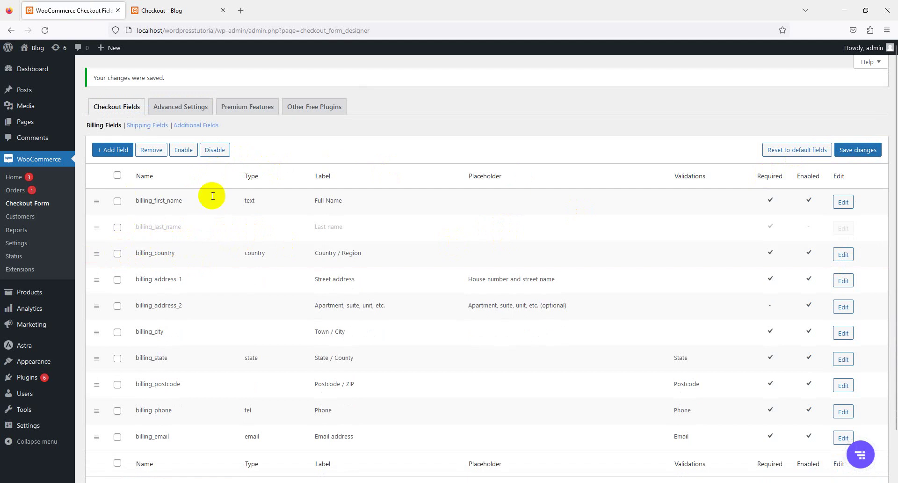
scroll(217, 280, "down", 1)
scroll(168, 279, "up", 1)
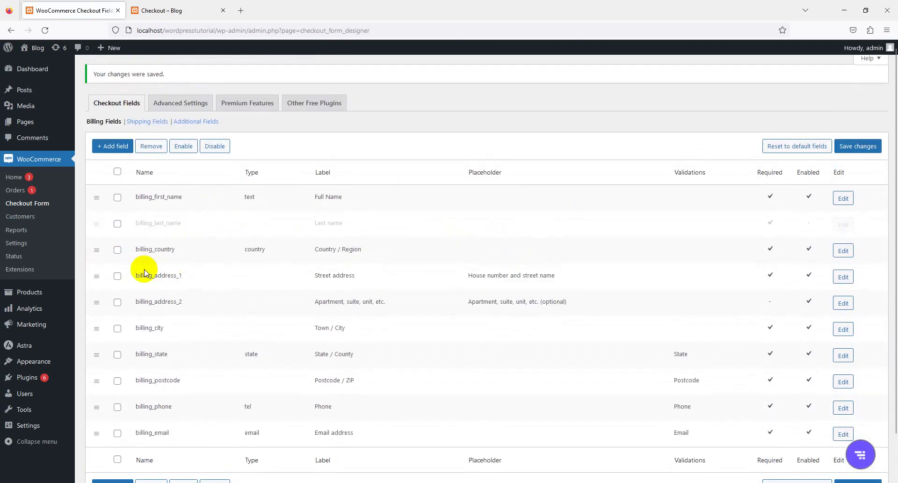
left_click(161, 11)
Reload the checkout and confirm Full Name now leads straight to Country / Region.
left_click(45, 30)
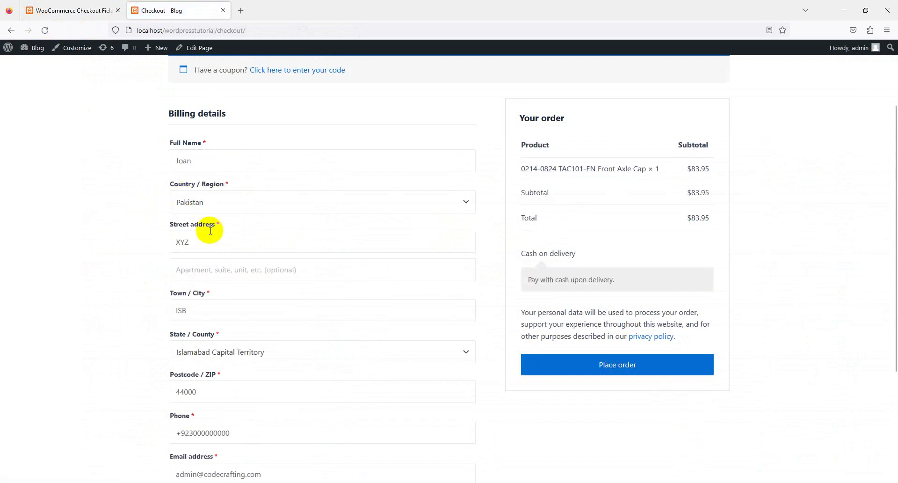
scroll(255, 250, "down", 3)
scroll(241, 236, "up", 3)
left_click(93, 10)
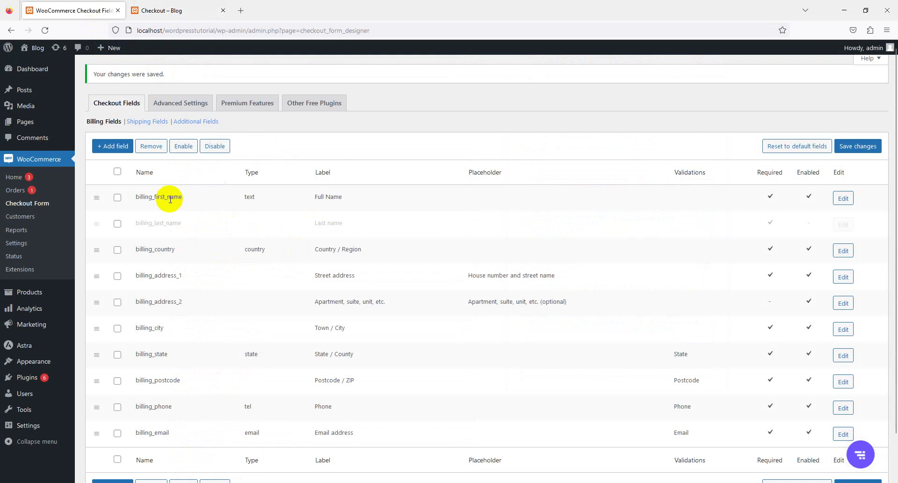
left_click(155, 9)
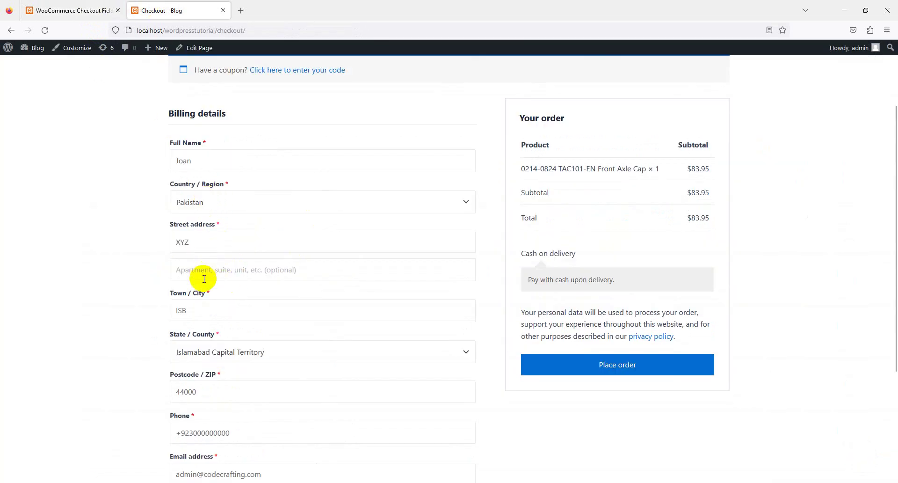
scroll(204, 279, "down", 2)
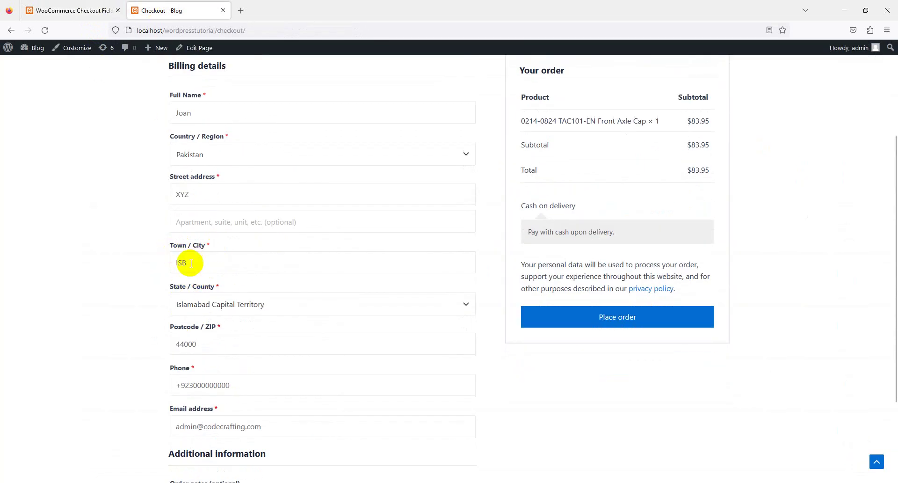
Open and close the billing_first_name field settings without changes.
left_click(113, 11)
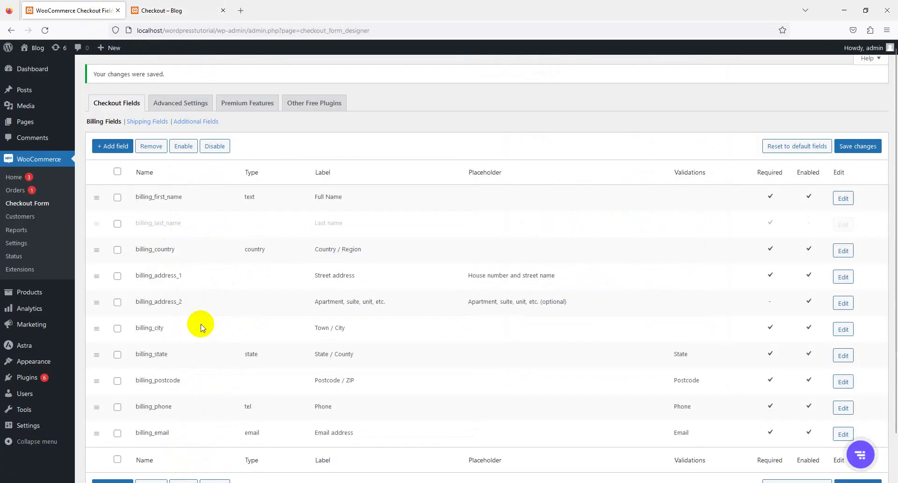
left_click(842, 198)
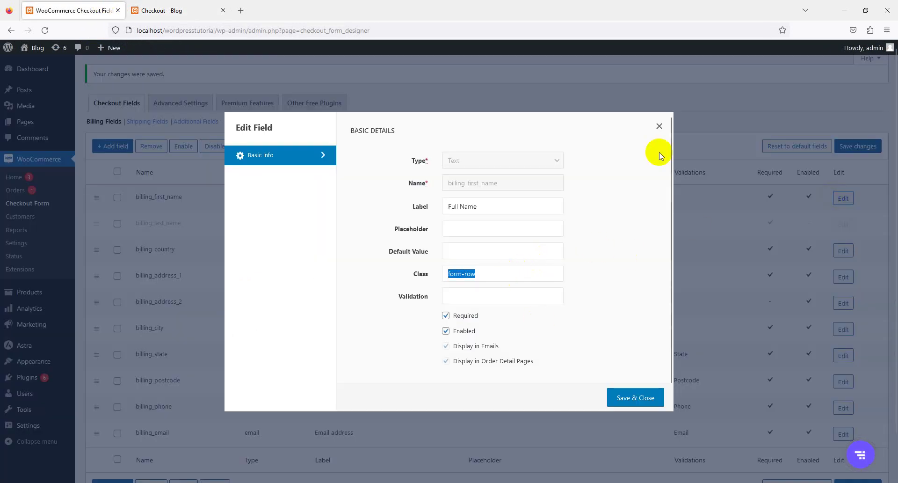
left_click(659, 125)
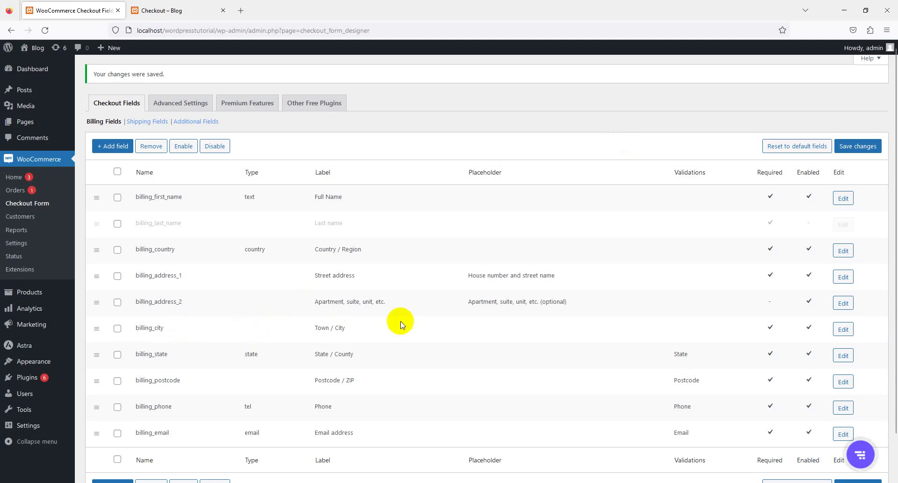
Set billing_city's class to form-row-first, save it, and reload the checkout page.
left_click(839, 331)
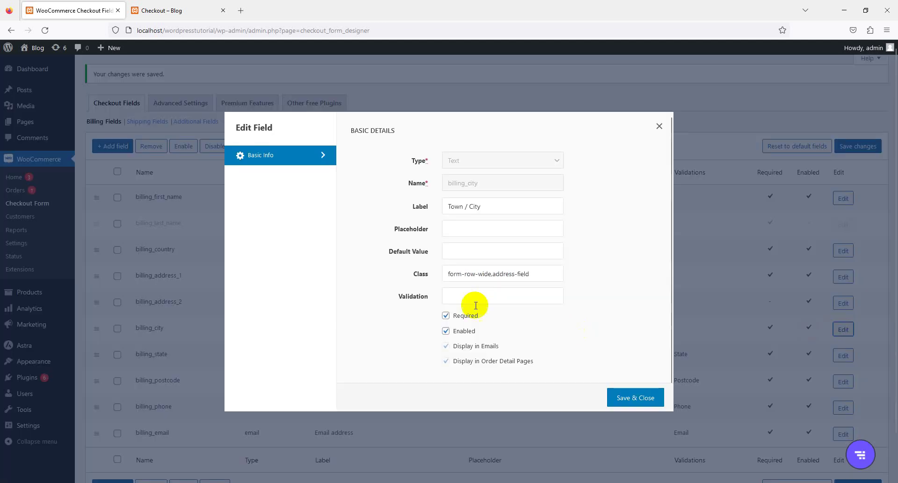
triple_click(525, 274)
type("form-row")
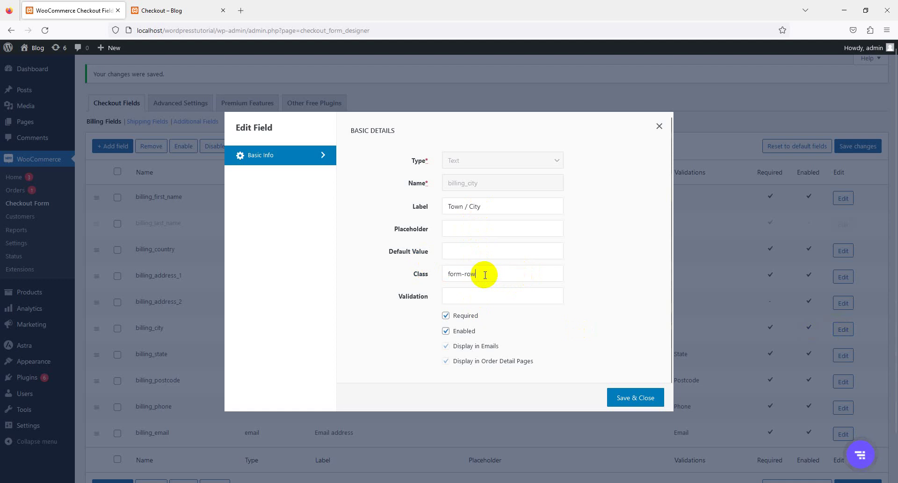
type("irst")
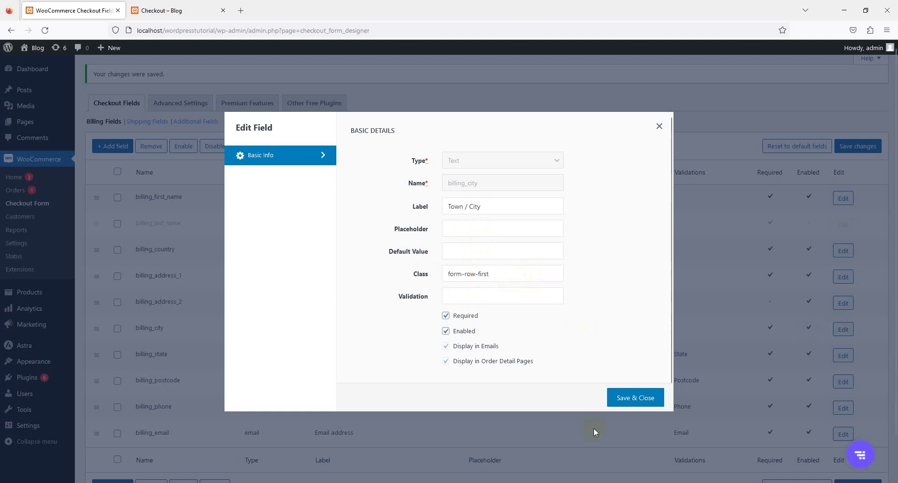
left_click(624, 401)
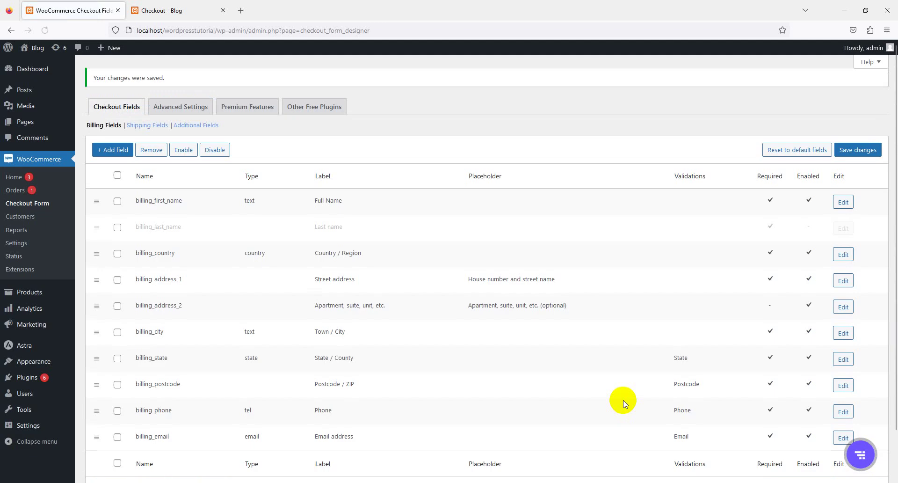
left_click(211, 11)
left_click(45, 32)
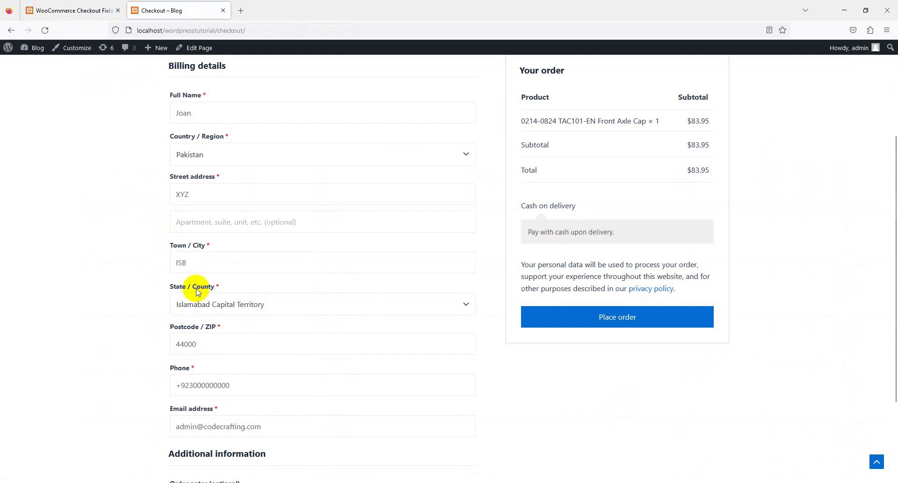
Reopen the billing_city settings and close them unchanged.
scroll(197, 291, "up", 1)
left_click(117, 11)
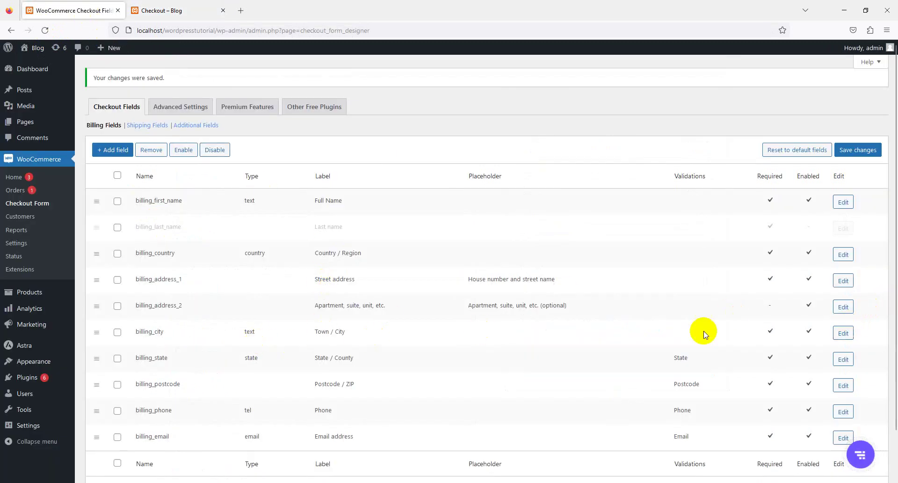
left_click(843, 333)
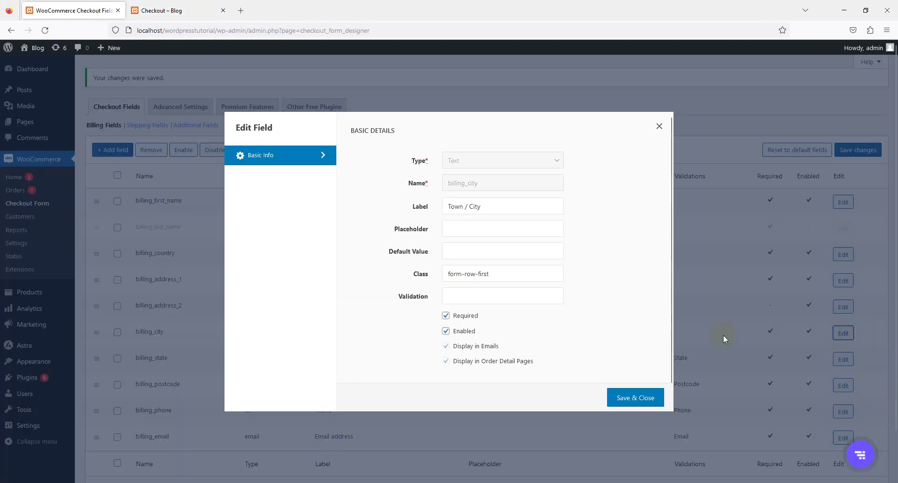
triple_click(530, 279)
left_click(529, 279)
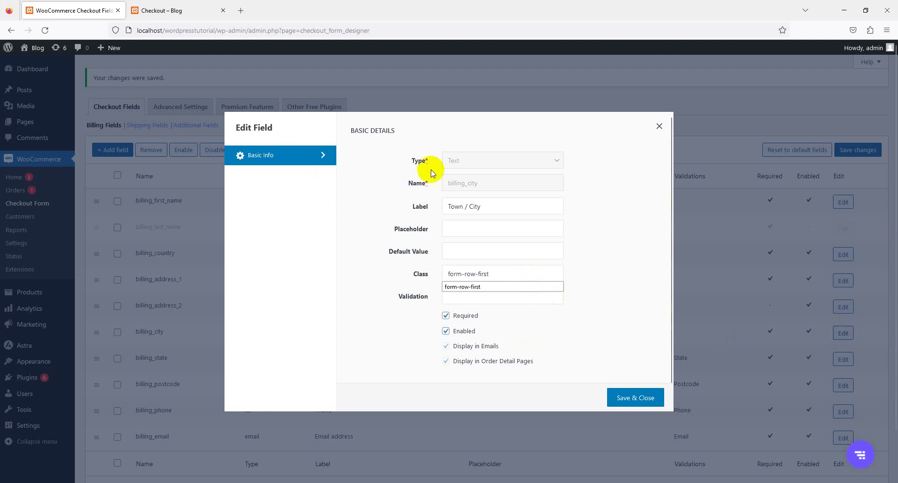
left_click(660, 127)
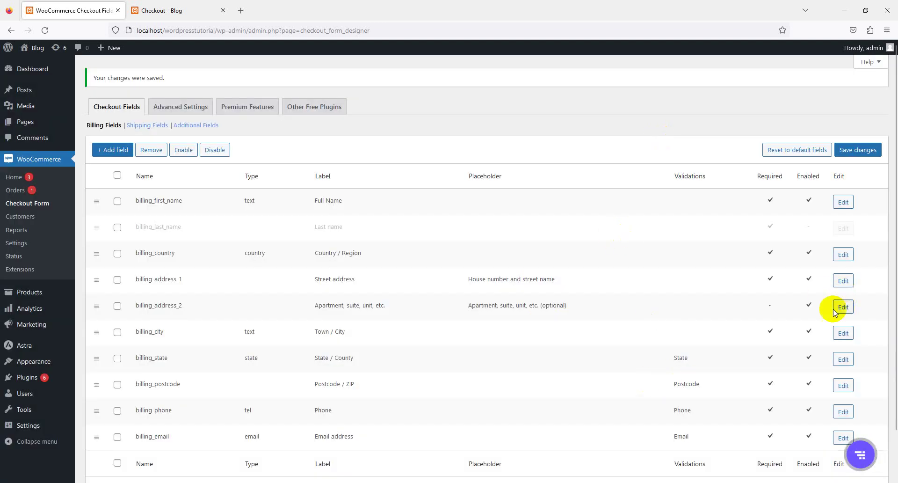
Save billing_city with form-row-first, save all checkout fields, and reload the checkout page.
left_click(849, 333)
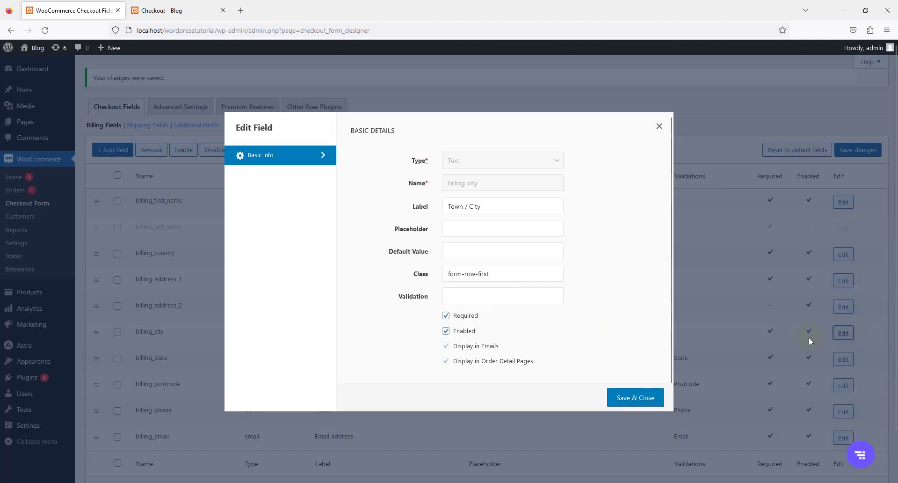
triple_click(487, 276)
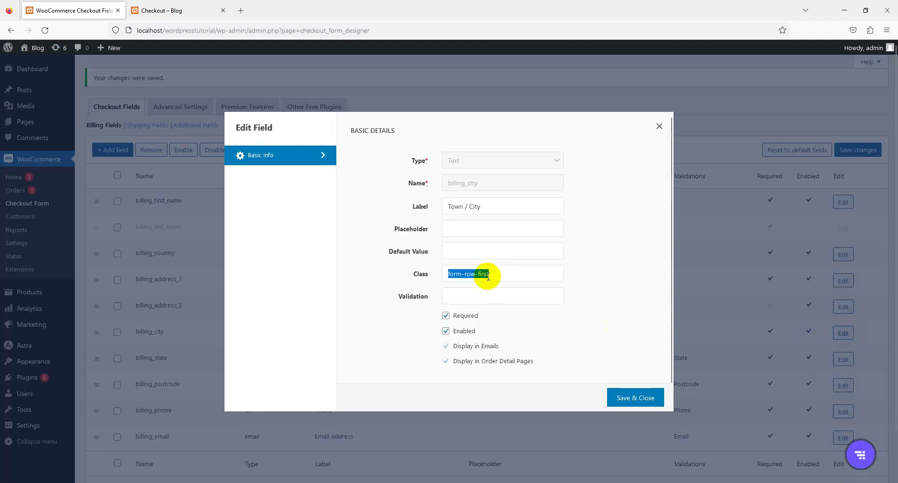
left_click(622, 398)
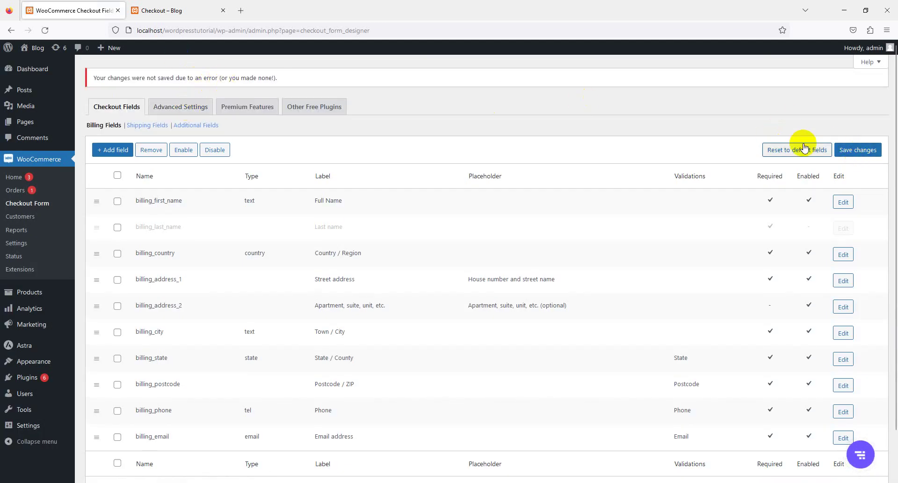
left_click(858, 150)
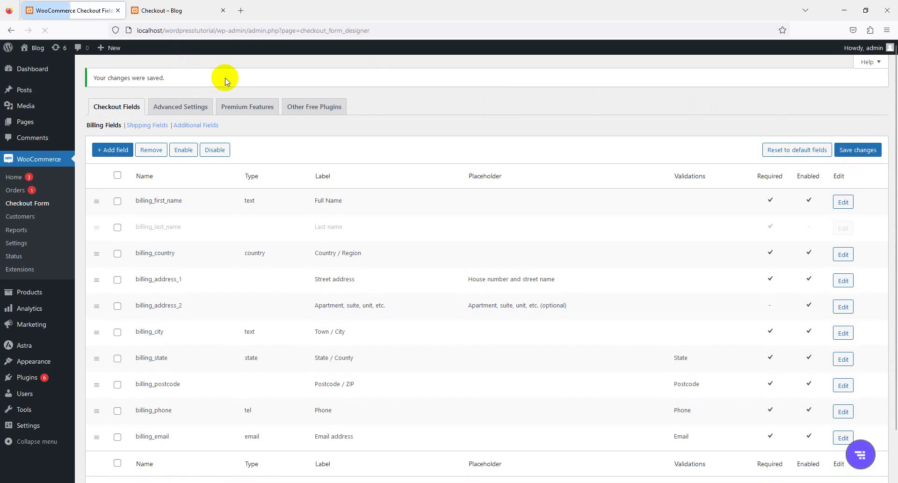
left_click(161, 11)
left_click(44, 30)
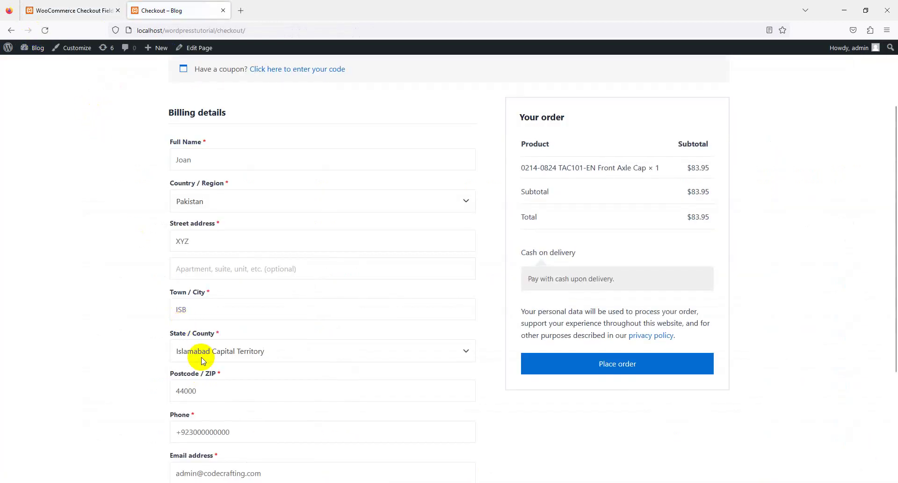
scroll(203, 360, "down", 3)
scroll(200, 291, "up", 2)
left_click(71, 10)
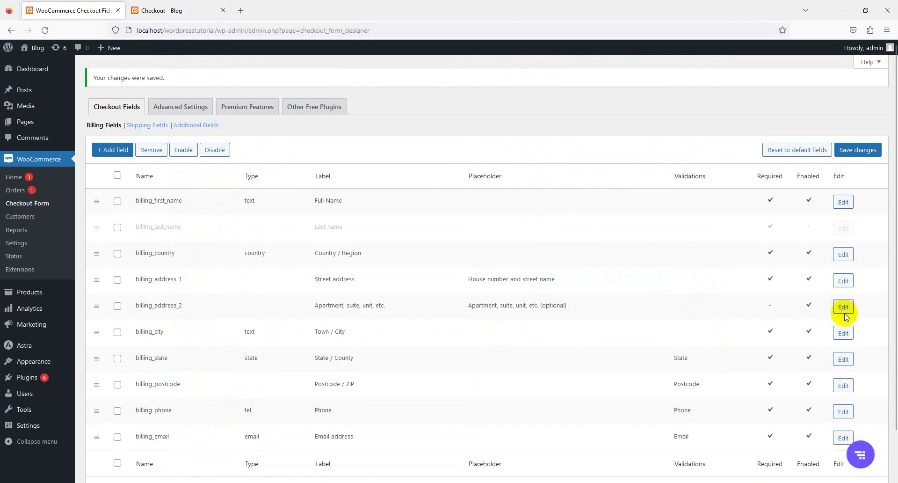
left_click(844, 333)
left_click(540, 280)
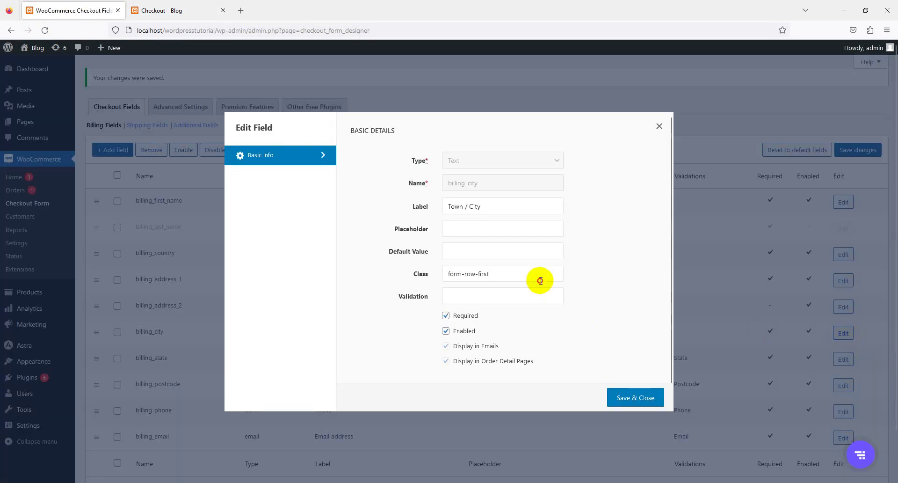
left_click(645, 397)
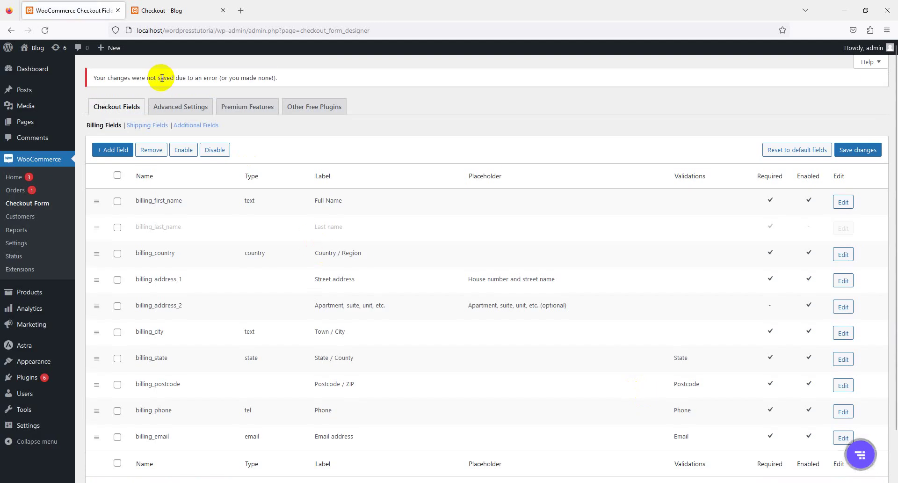
triple_click(161, 78)
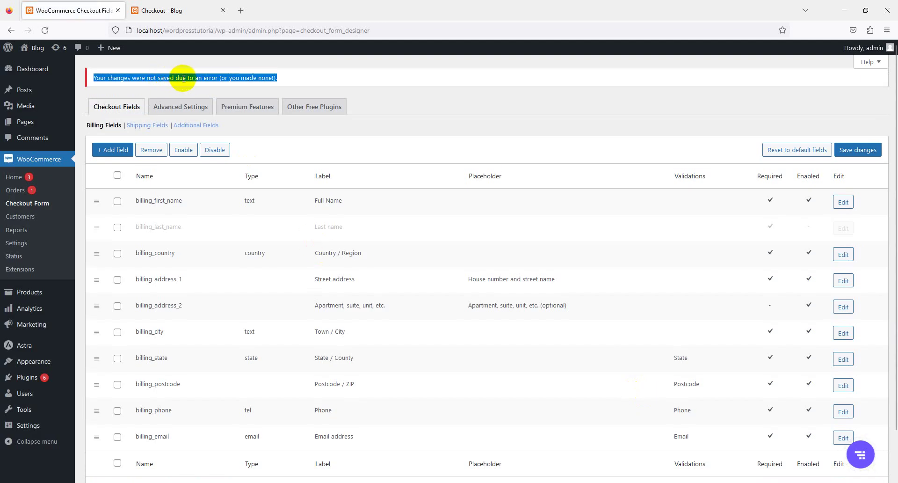
scroll(331, 206, "down", 2)
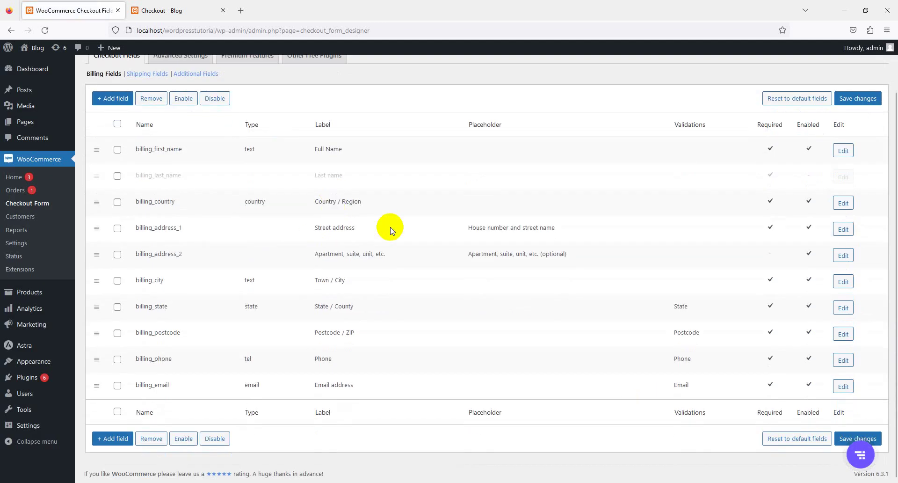
Reset the billing checkout fields to their defaults, confirm, and save the changes.
left_click(816, 99)
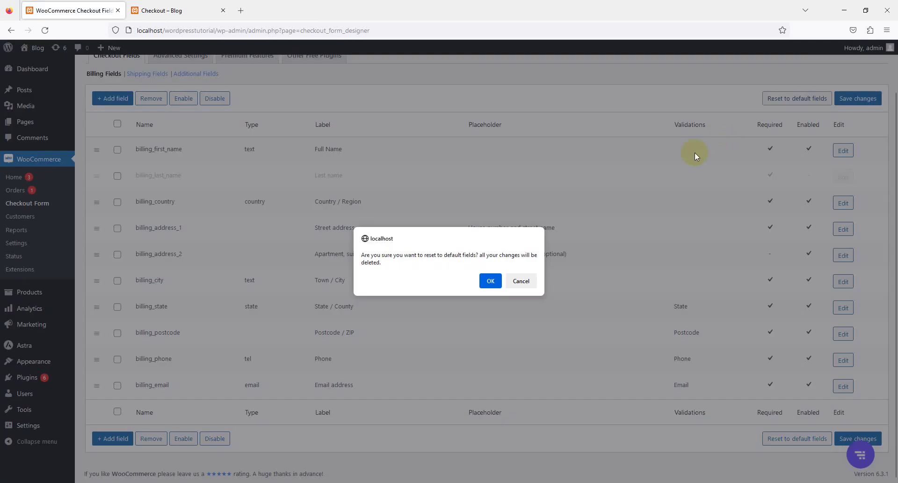
left_click(484, 285)
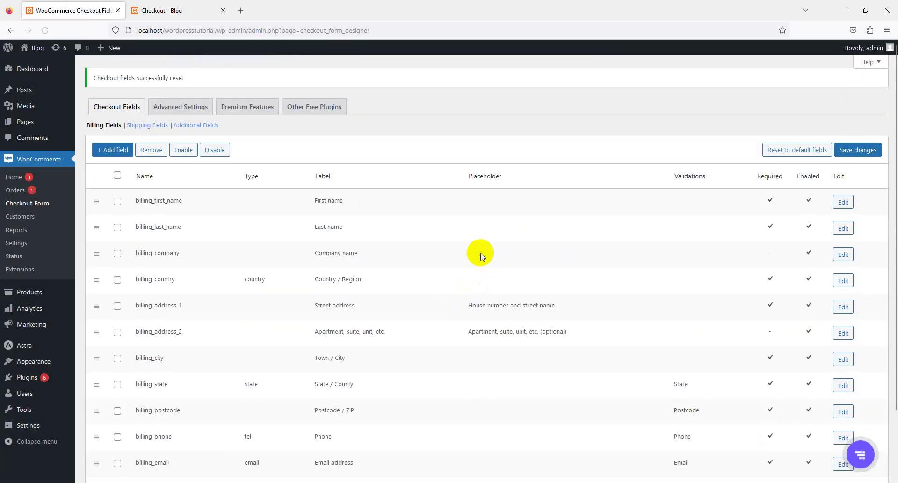
left_click(874, 149)
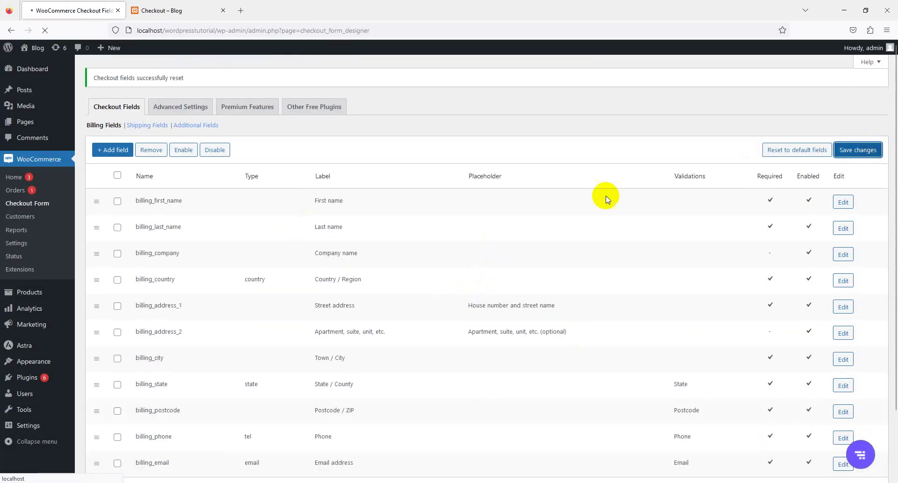
Reload the checkout page to see First name, Last name and Company name restored.
left_click(136, 18)
left_click(45, 30)
left_click(70, 11)
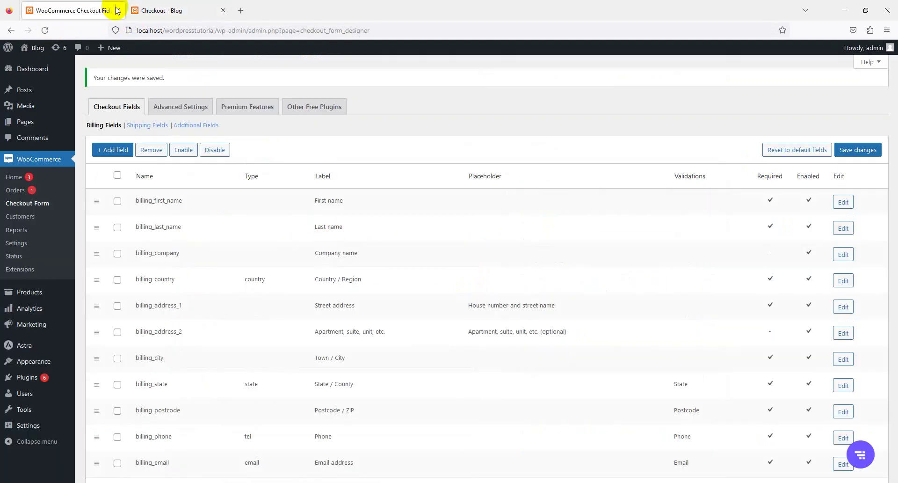
Copy the Class values of the First name and Last name fields.
left_click(842, 202)
left_click_drag(501, 274, 426, 267)
key("super+c")
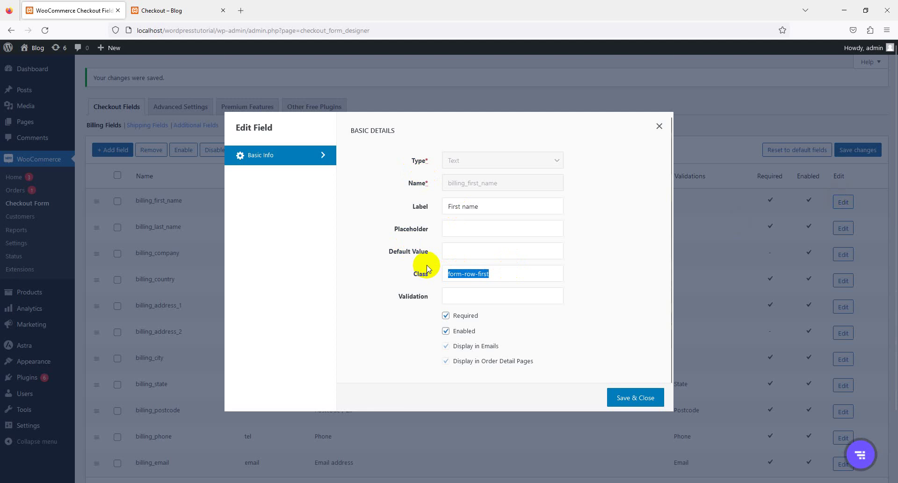
left_click(659, 126)
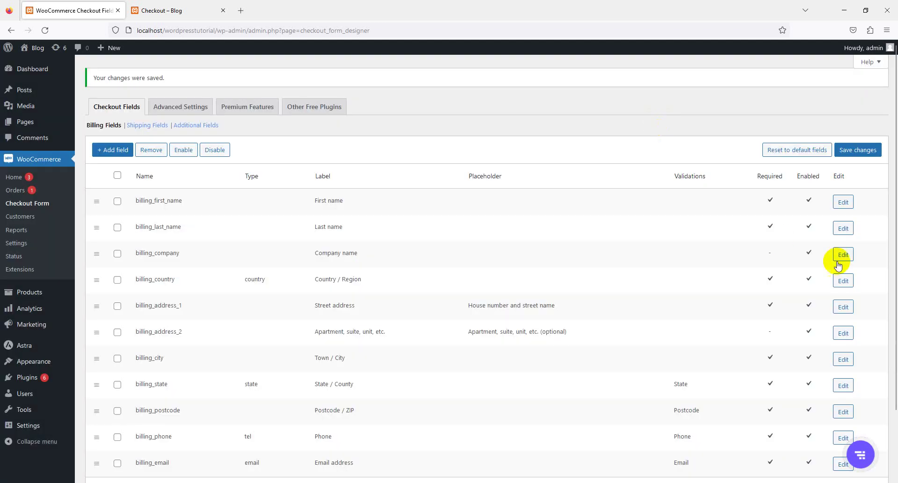
left_click(843, 227)
left_click_drag(492, 274, 432, 276)
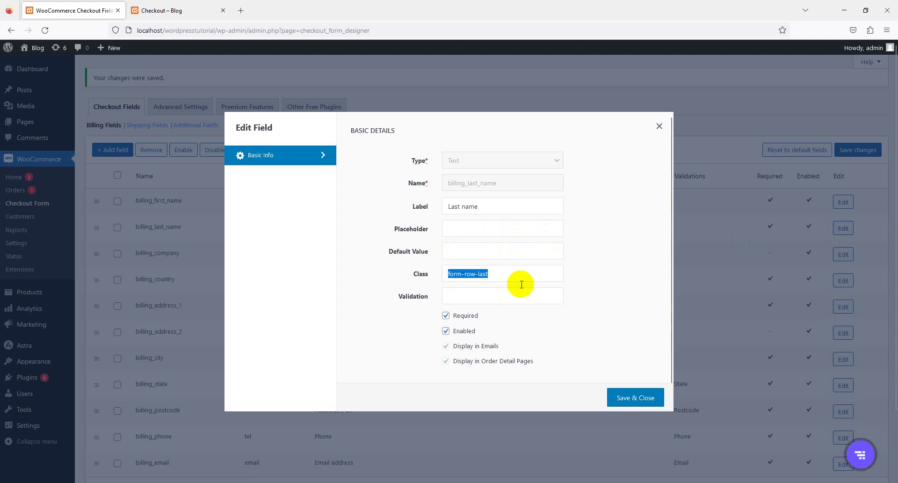
left_click(658, 127)
Change the State / County class from form-row-wide to form-row-first, save, and view checkout.
scroll(169, 355, "down", 3)
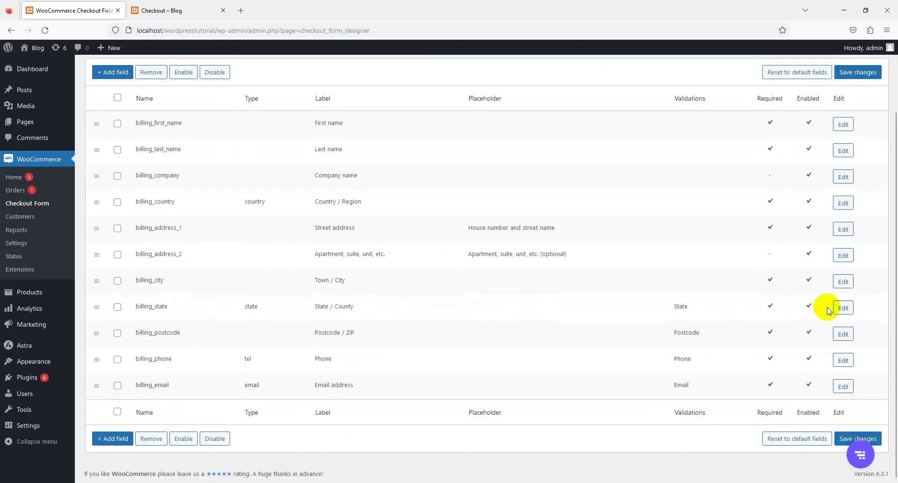
left_click(842, 308)
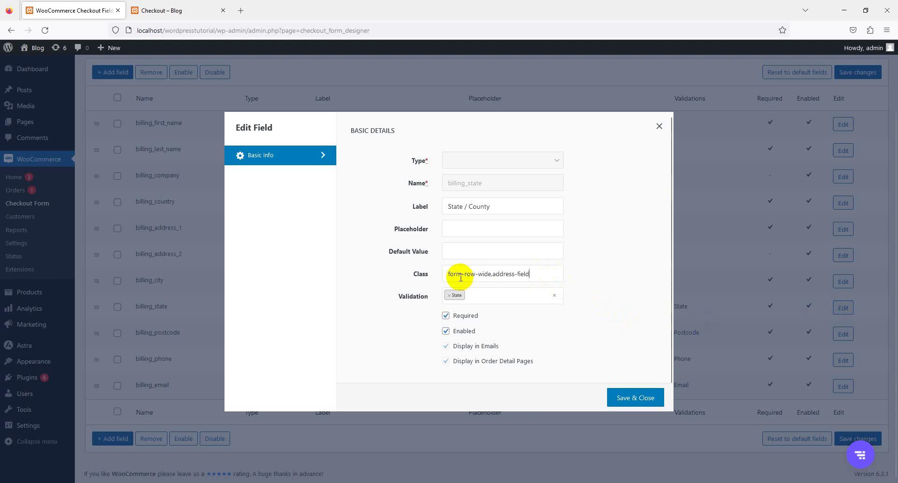
left_click(492, 276)
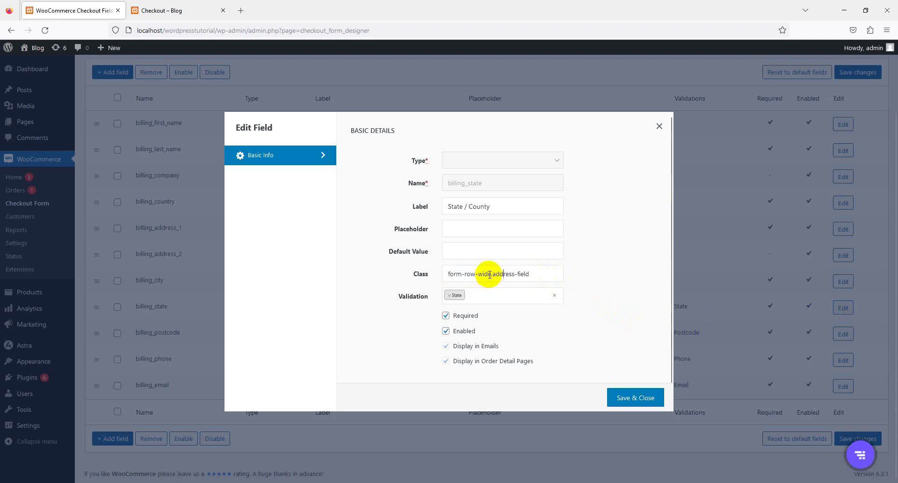
left_click_drag(492, 275, 442, 278)
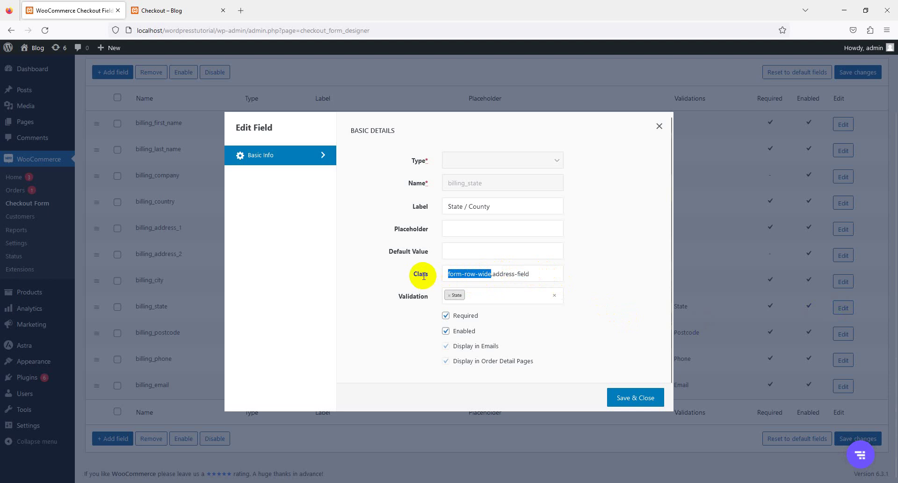
key("super+v")
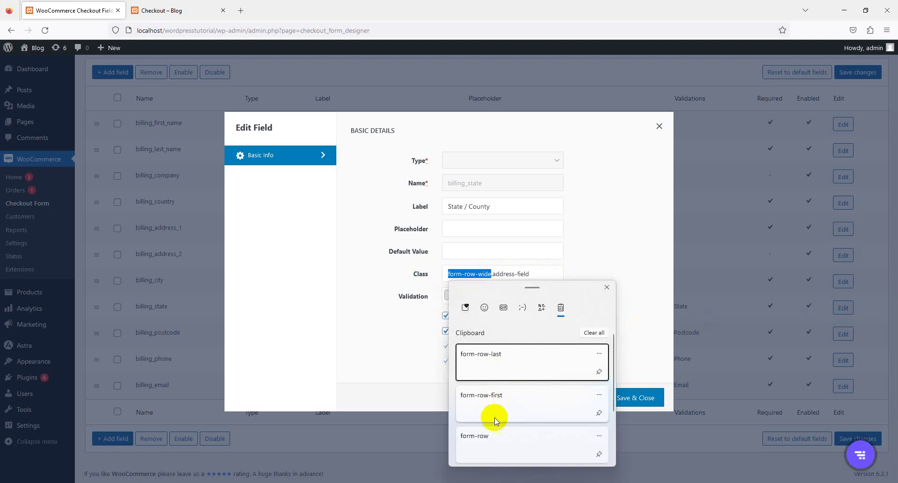
left_click(513, 411)
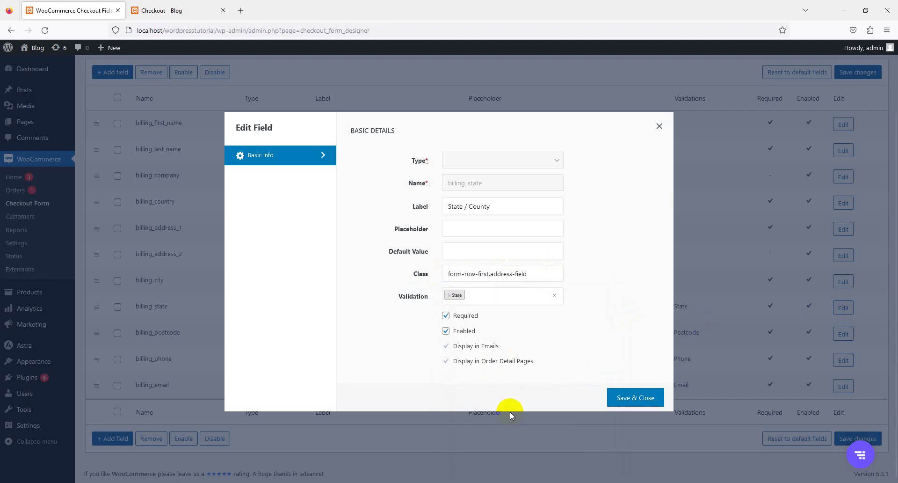
left_click(643, 398)
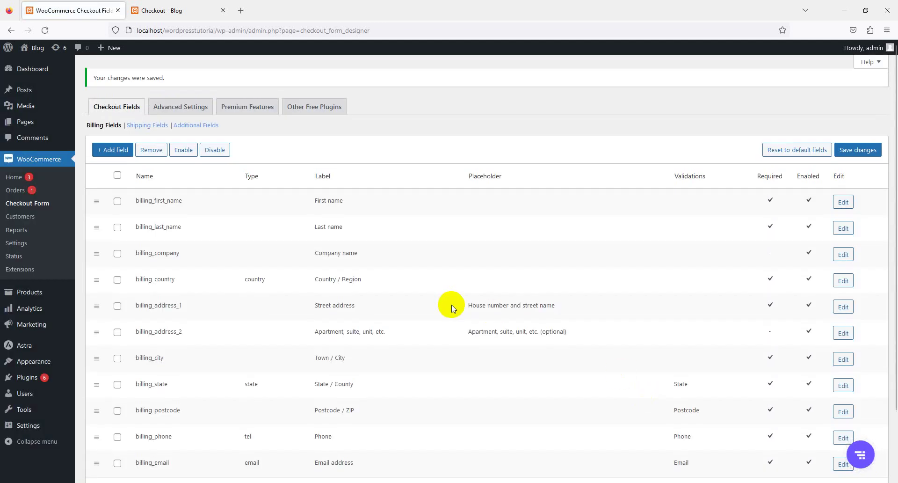
left_click(140, 10)
left_click(51, 11)
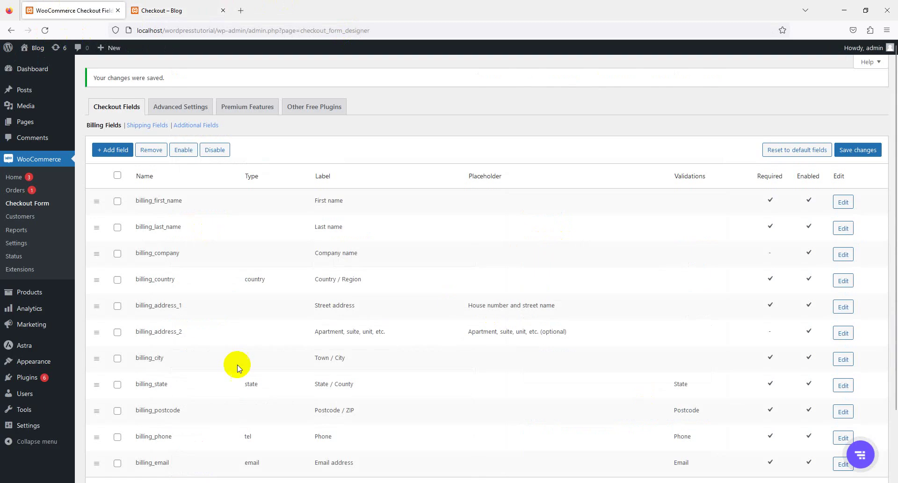
left_click(218, 4)
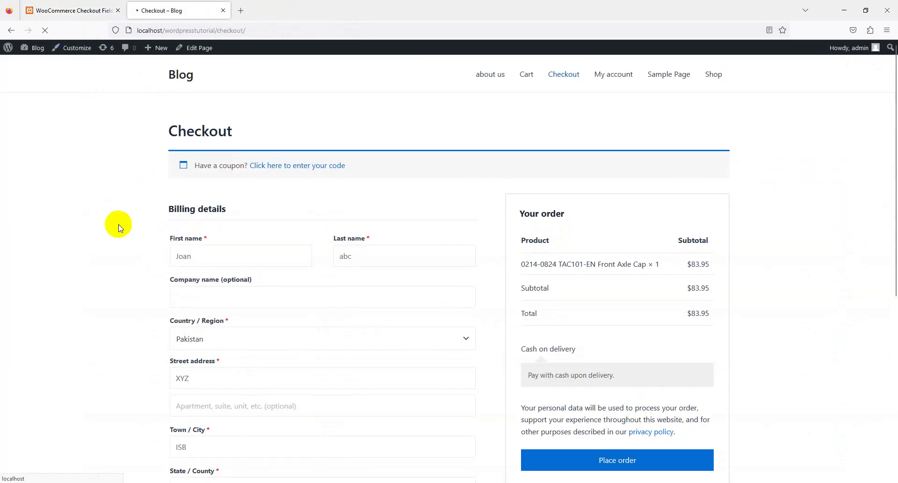
Inspect the checkout page's Town / City field markup, which is still classed form-row-wide.
scroll(121, 231, "down", 1)
scroll(120, 232, "down", 3)
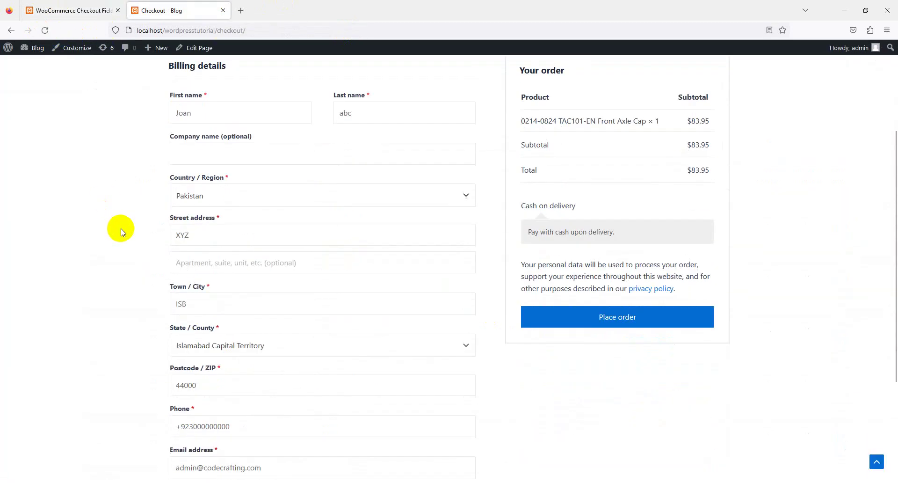
right_click(201, 301)
left_click(235, 453)
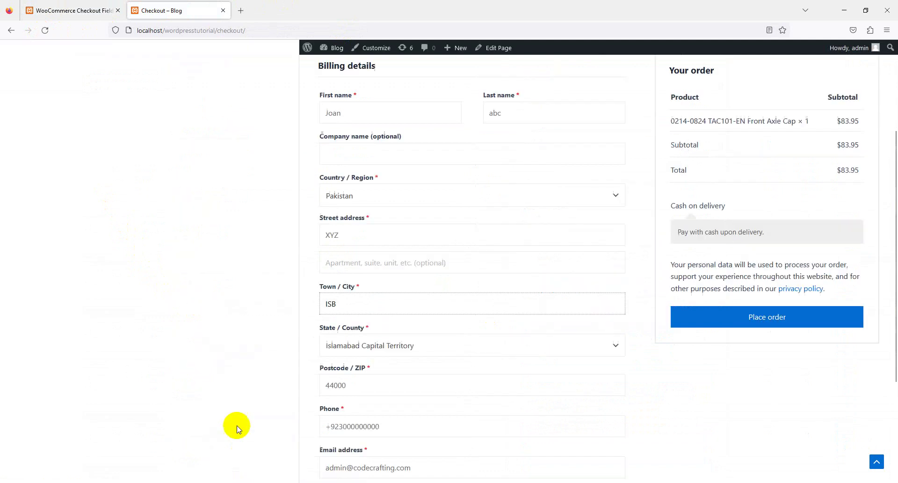
left_click(407, 345)
left_click(395, 339)
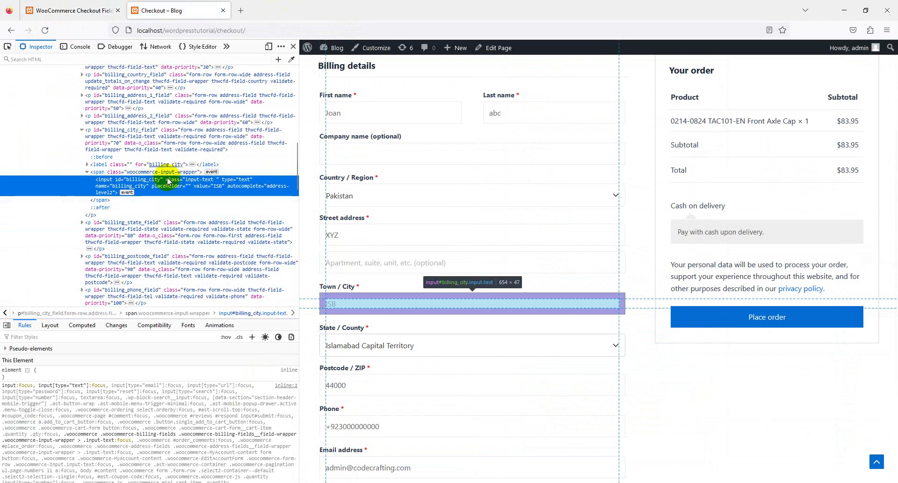
Examine the billing_address_2_field and billing_state_field nodes in the Inspector, then go back to the field settings.
left_click(148, 120)
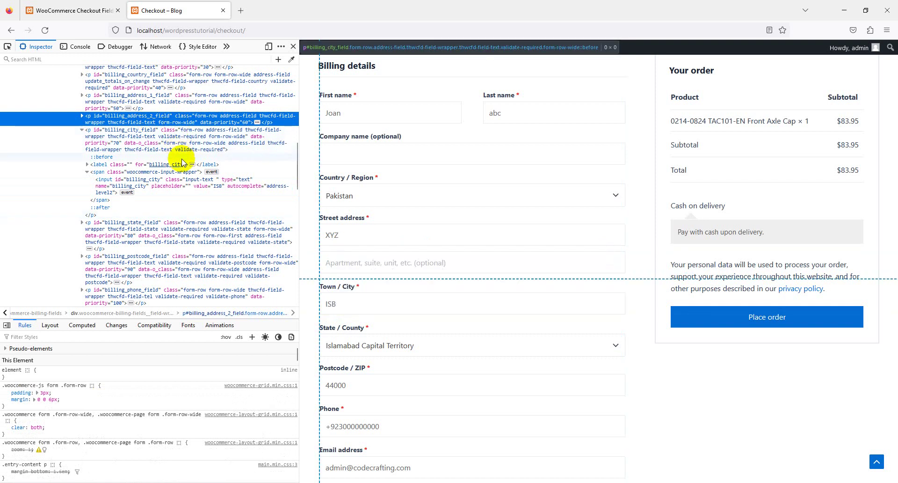
left_click(160, 226)
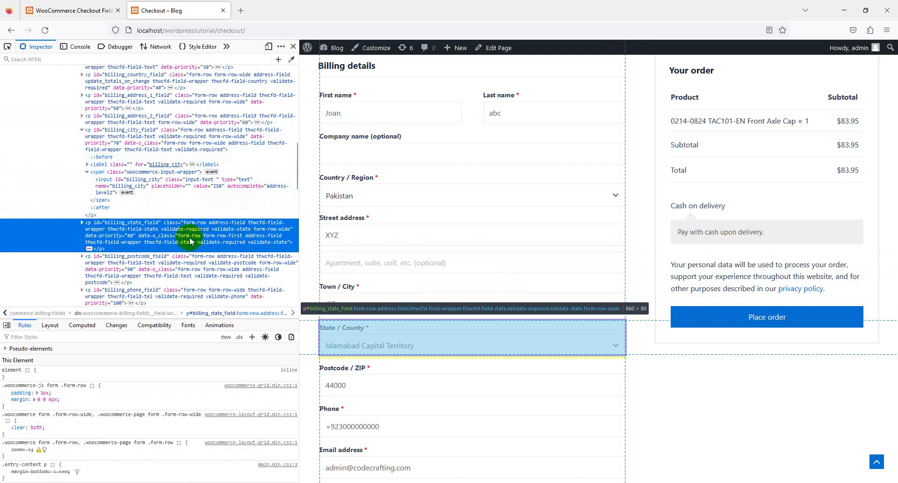
left_click(33, 9)
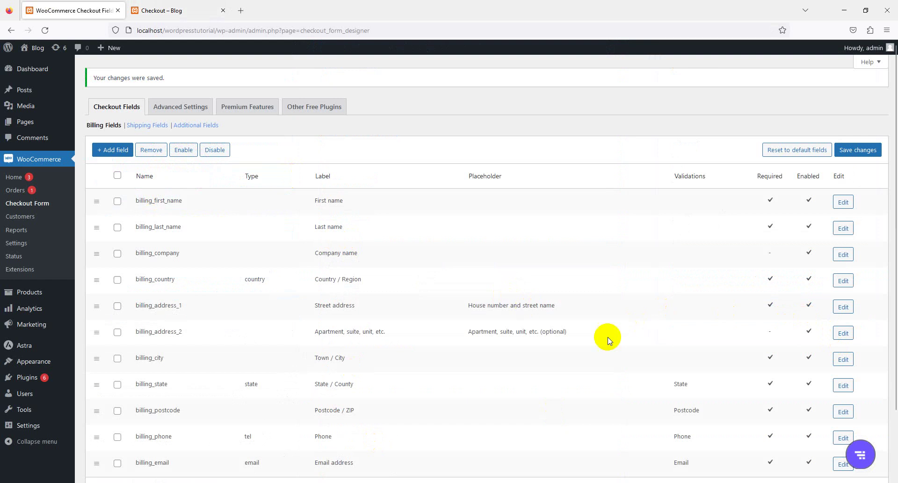
Reset the billing fields to defaults again, reload the checkout page, and close DevTools.
left_click(800, 156)
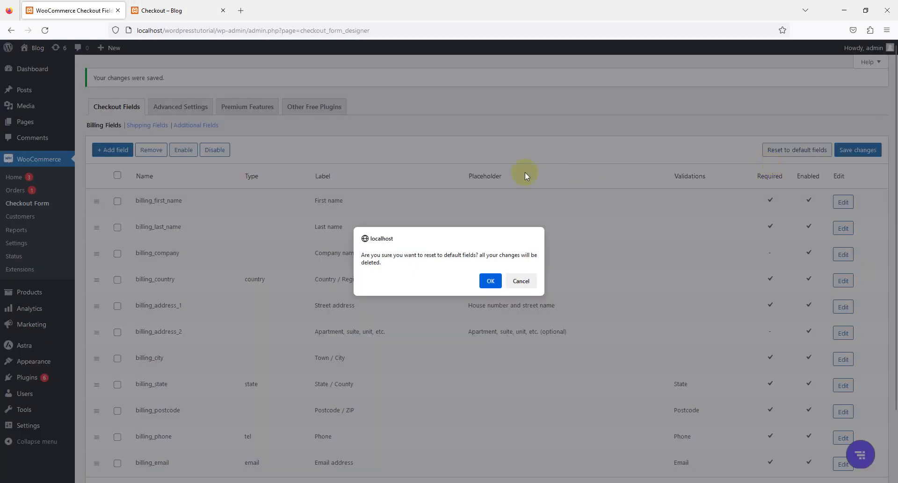
left_click(489, 281)
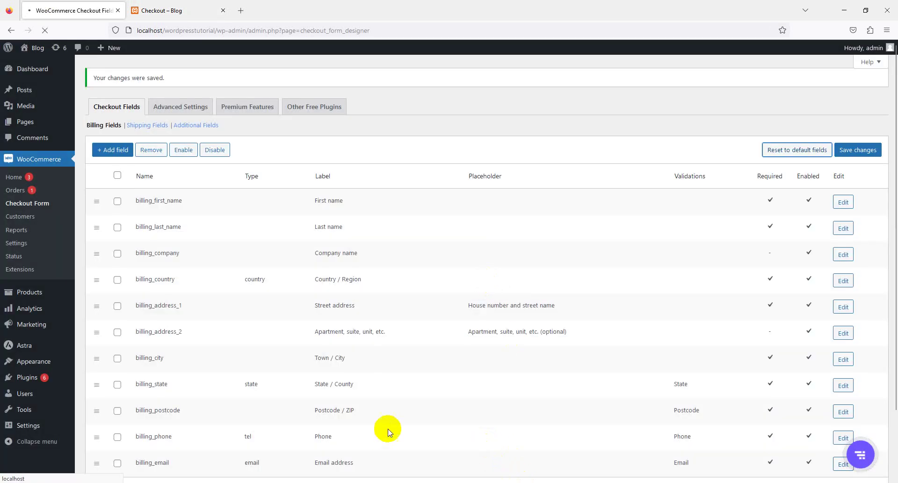
left_click(187, 10)
left_click(175, 30)
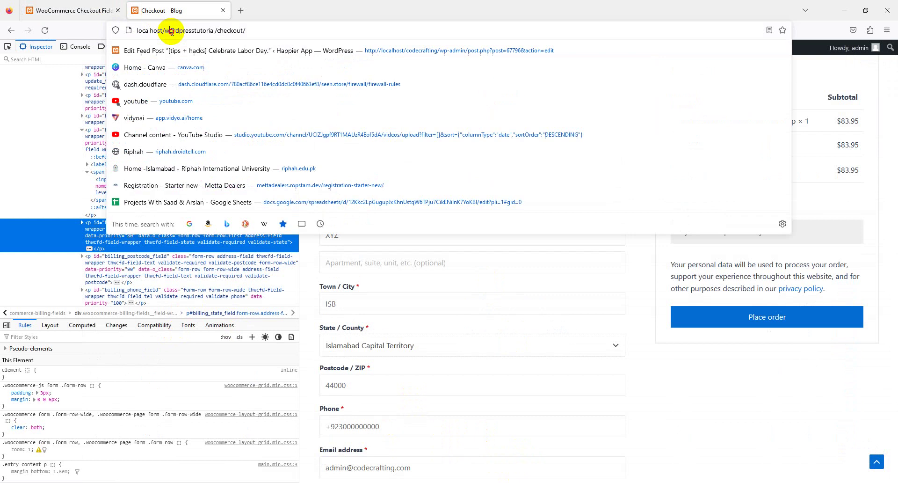
key("Return")
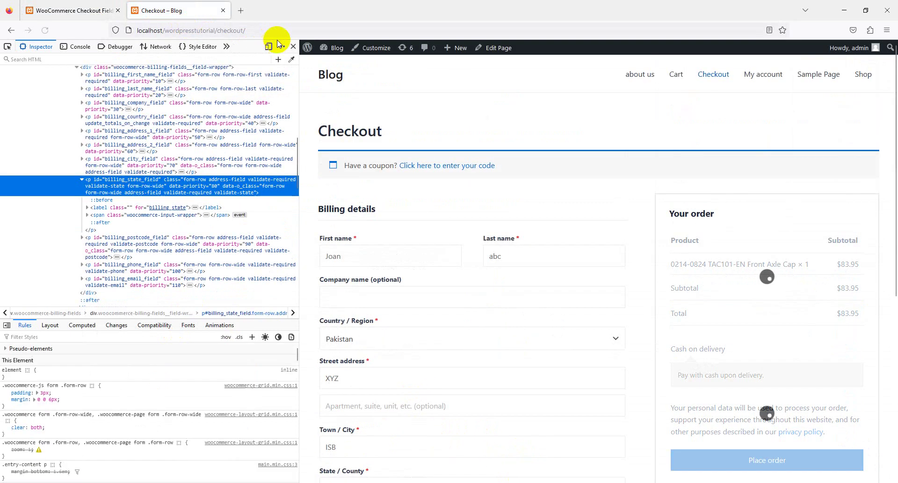
left_click(293, 46)
left_click(75, 10)
scroll(328, 374, "down", 2)
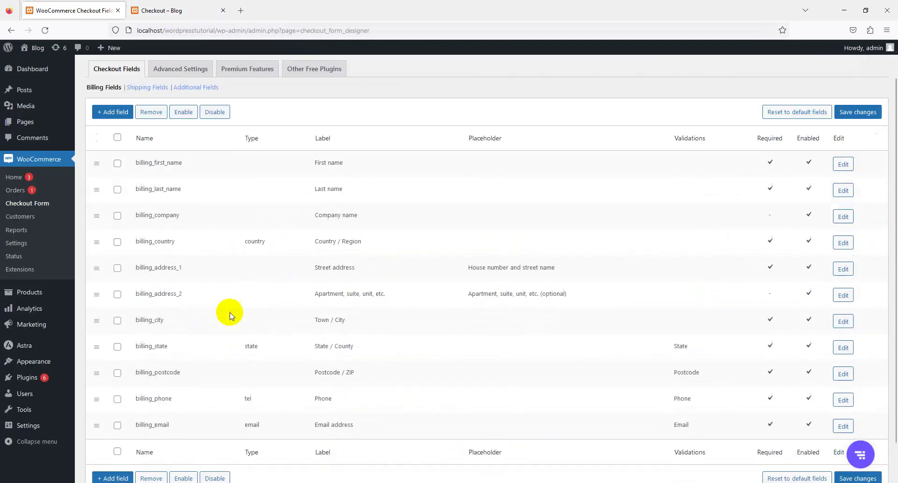
scroll(374, 370, "down", 1)
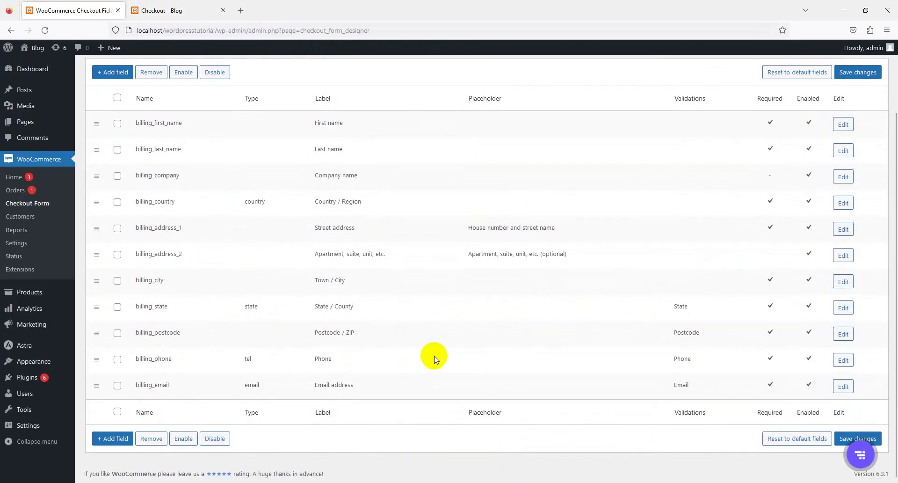
Change the Phone field's class to form-row-first and save it.
left_click(833, 363)
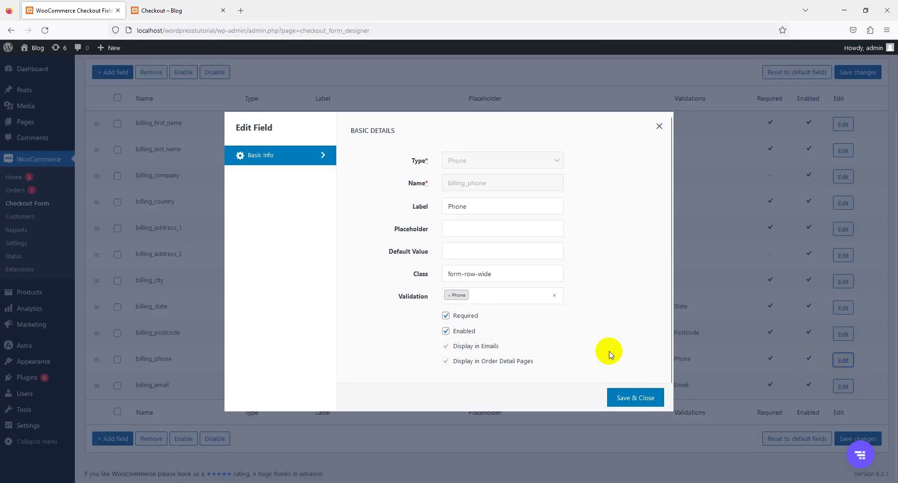
left_click(509, 275)
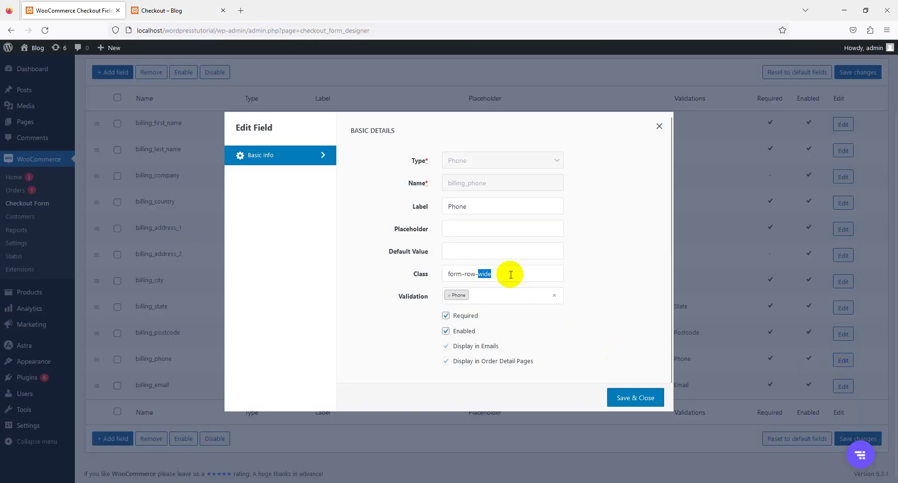
type("fir")
key("Down")
key("Return")
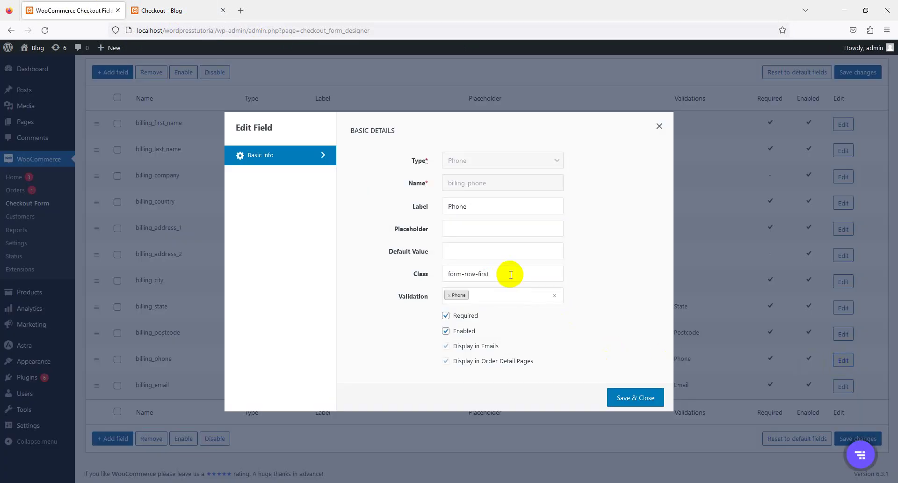
left_click(638, 403)
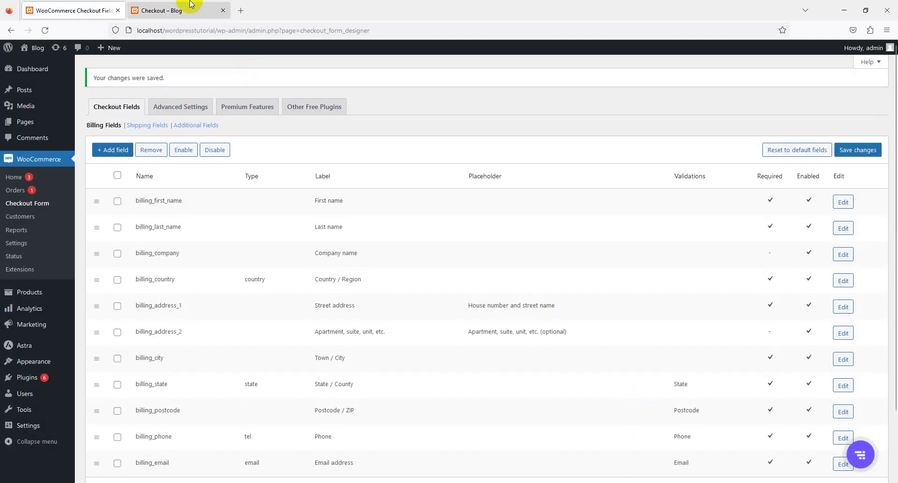
Reload the checkout page to check the half-width Phone field, then return to the field editor.
left_click(191, 5)
right_click(47, 31)
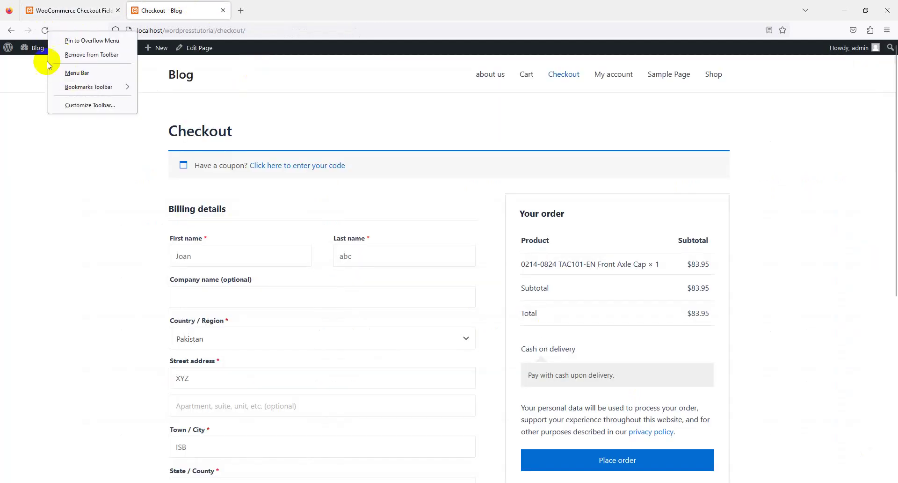
left_click(20, 60)
left_click(45, 30)
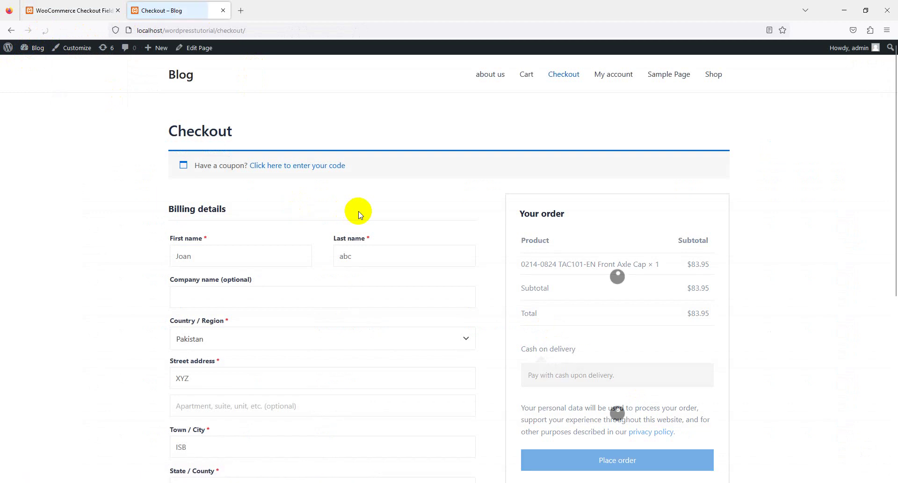
scroll(357, 210, "down", 4)
scroll(357, 280, "down", 2)
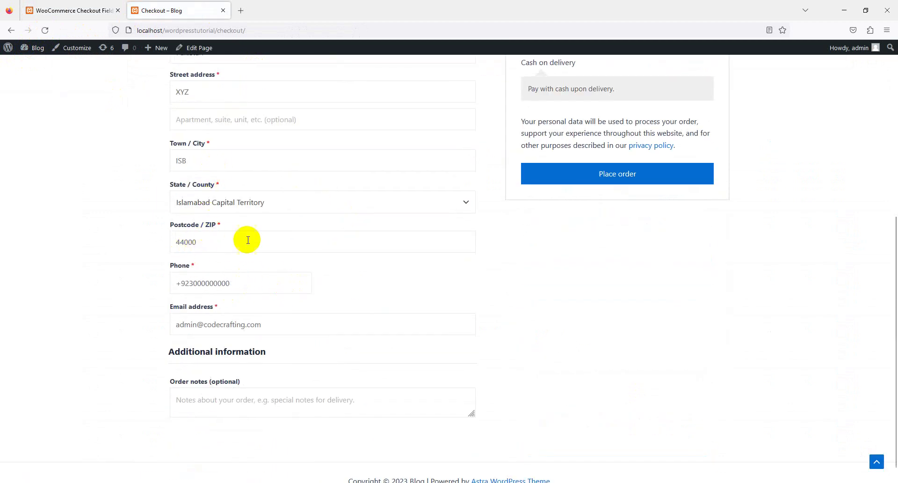
left_click(70, 11)
scroll(343, 290, "down", 1)
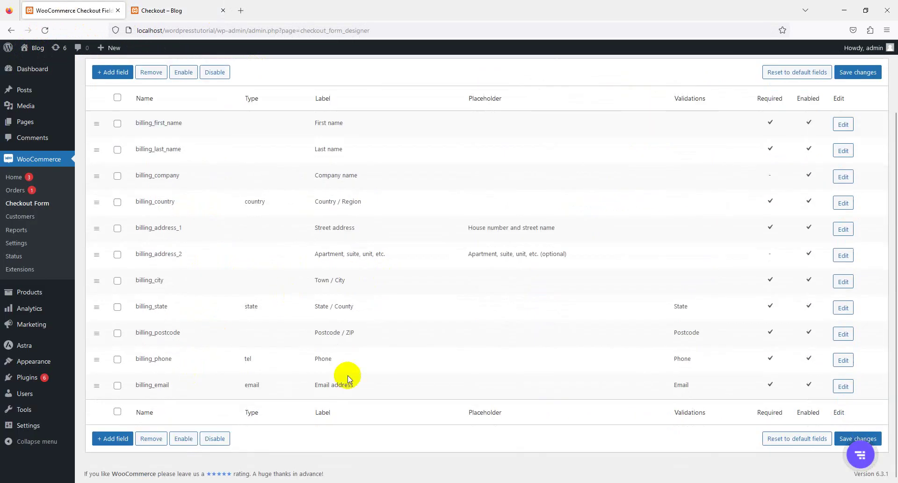
Save Email address with class form-row-last, verify it on checkout, and start a new billing field.
left_click(844, 386)
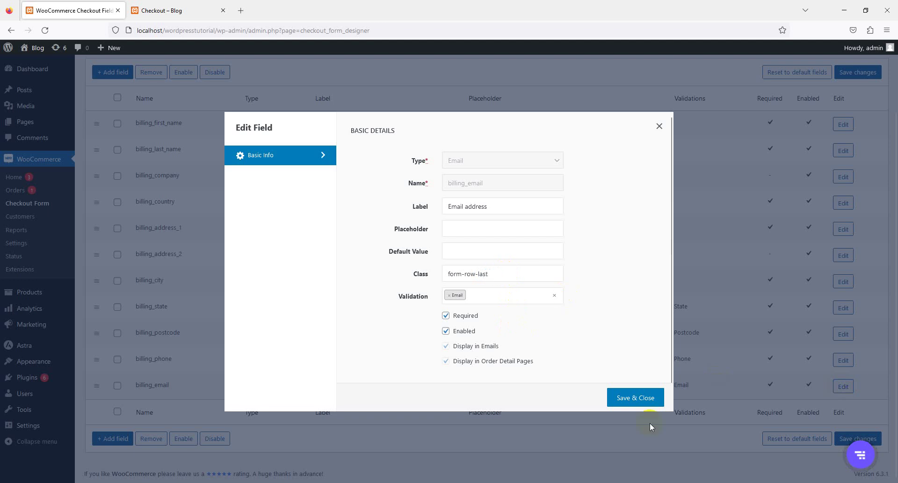
left_click(644, 405)
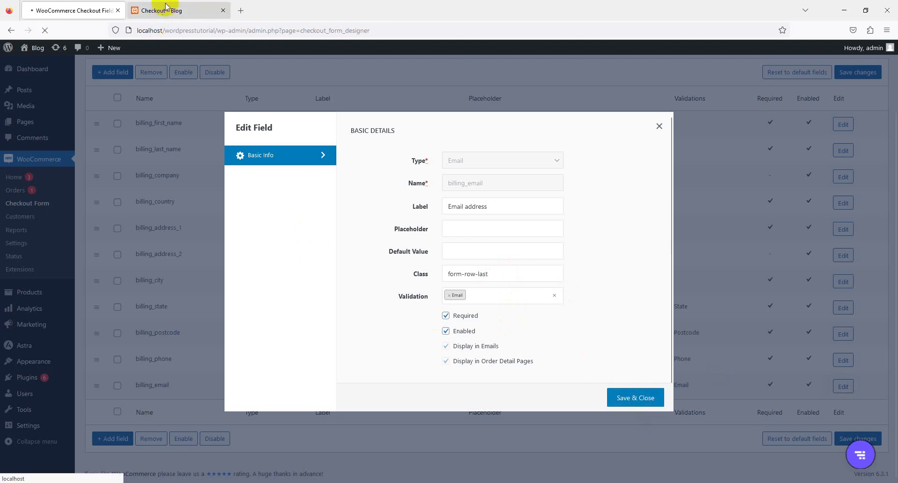
left_click(139, 14)
left_click(53, 30)
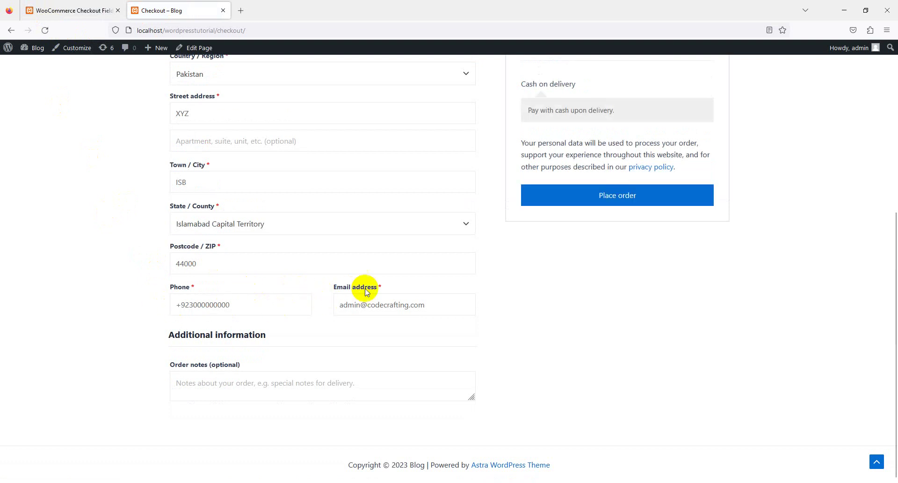
left_click(70, 10)
scroll(180, 183, "down", 2)
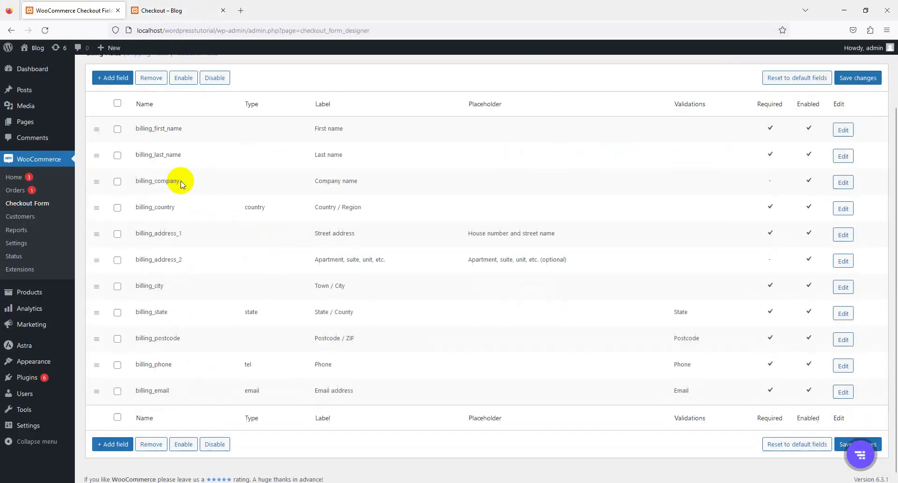
left_click(118, 74)
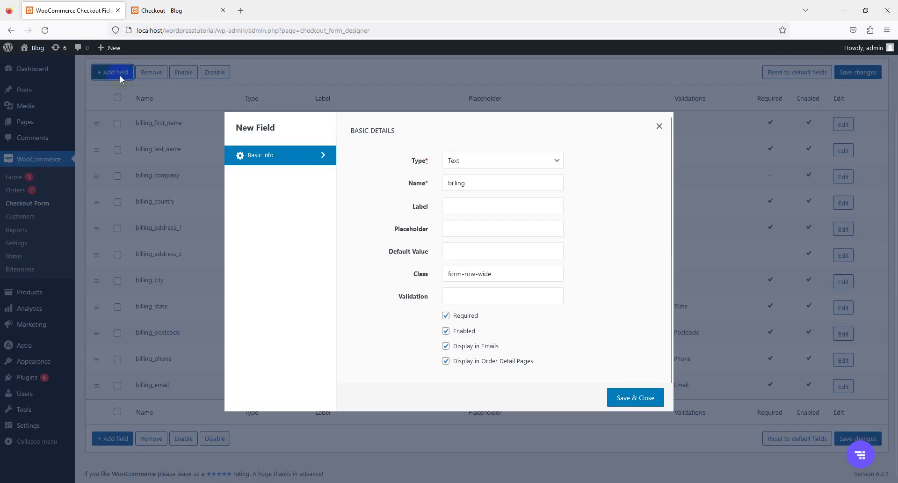
Set the new field's type to Number and its name to billing_order_number.
left_click(481, 164)
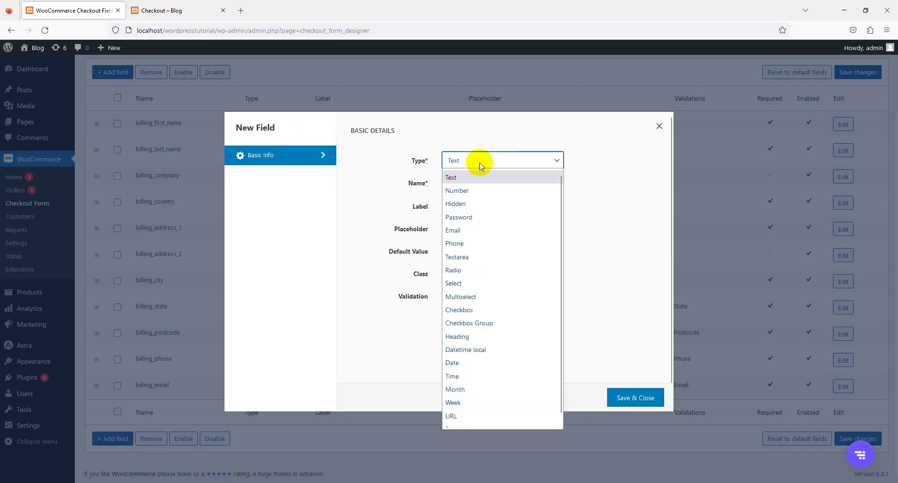
left_click(473, 190)
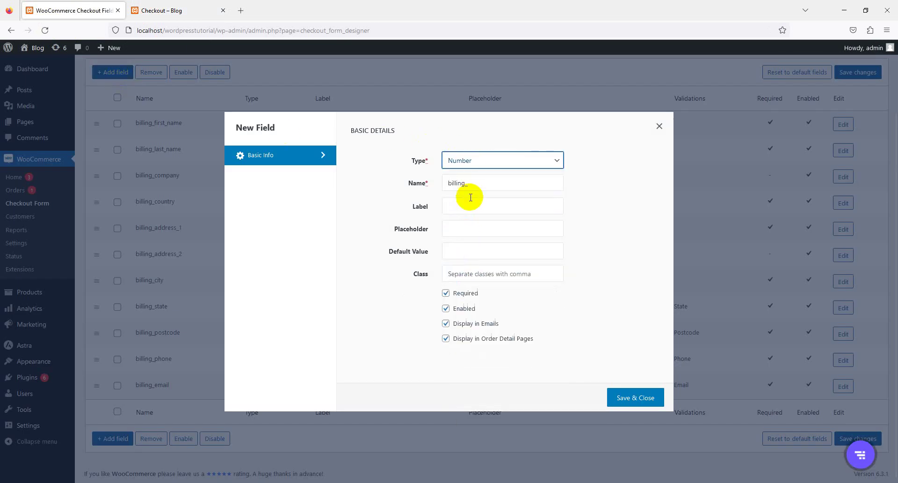
left_click(488, 189)
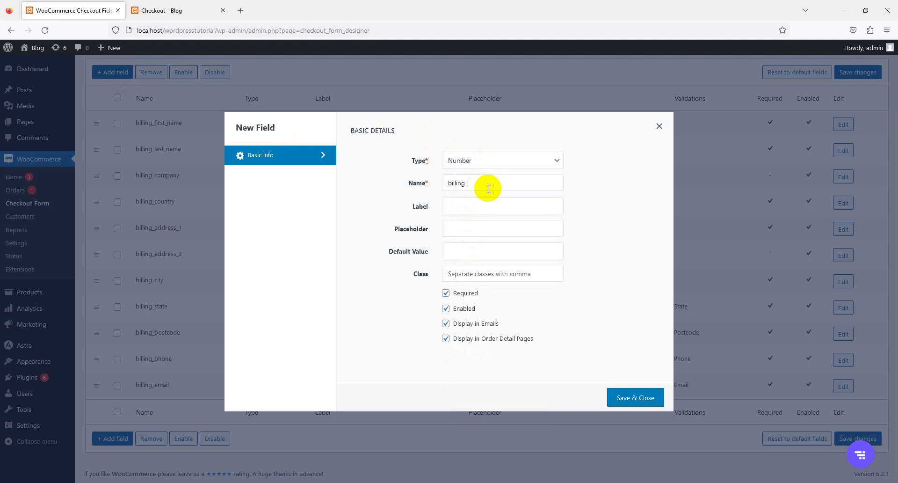
type("order-number")
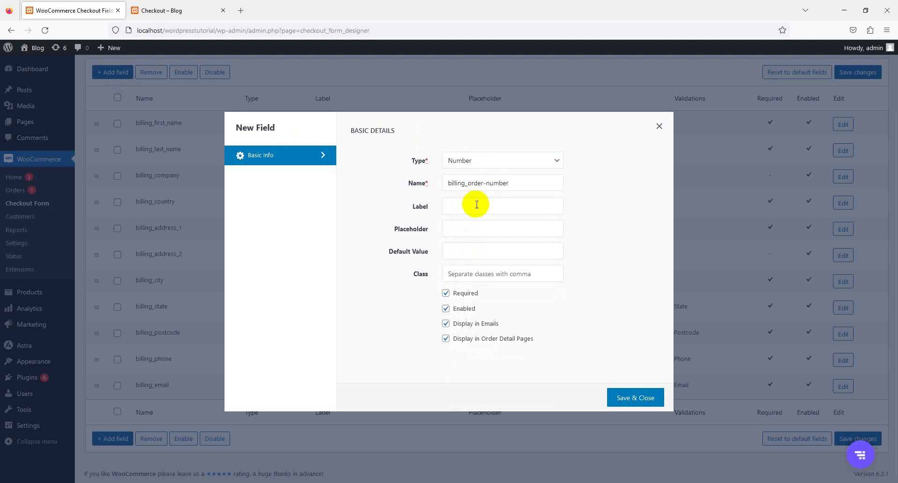
left_click(487, 183)
key("BackSpace")
type("_")
Label it 'Order Number' with class form-row-first, keep it required, and save.
left_click(478, 209)
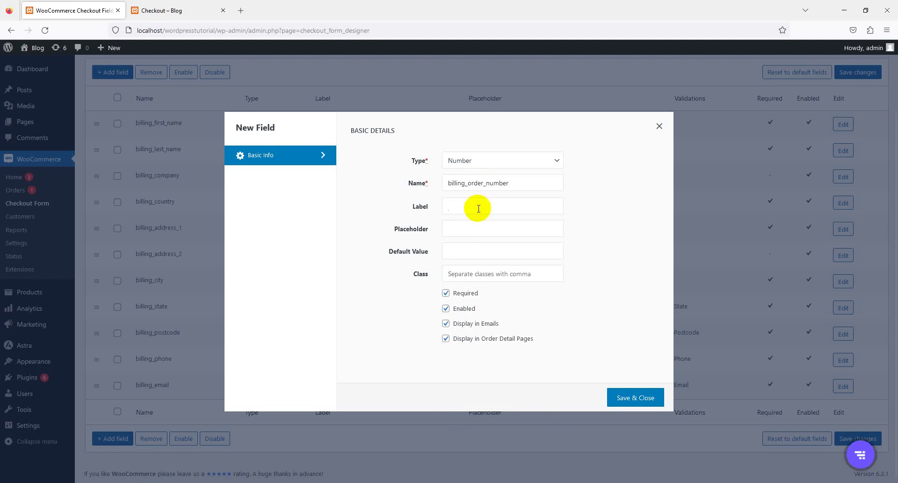
type("Order Number")
left_click(481, 228)
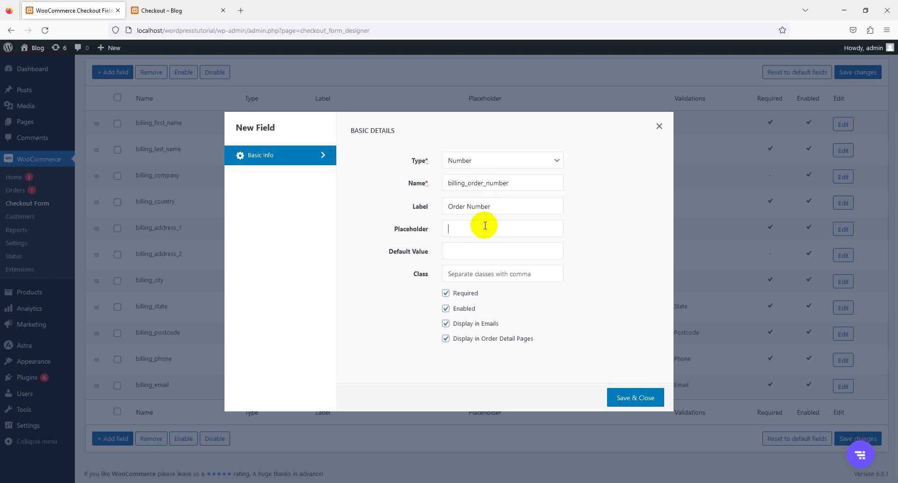
left_click(484, 267)
type("form-row-first")
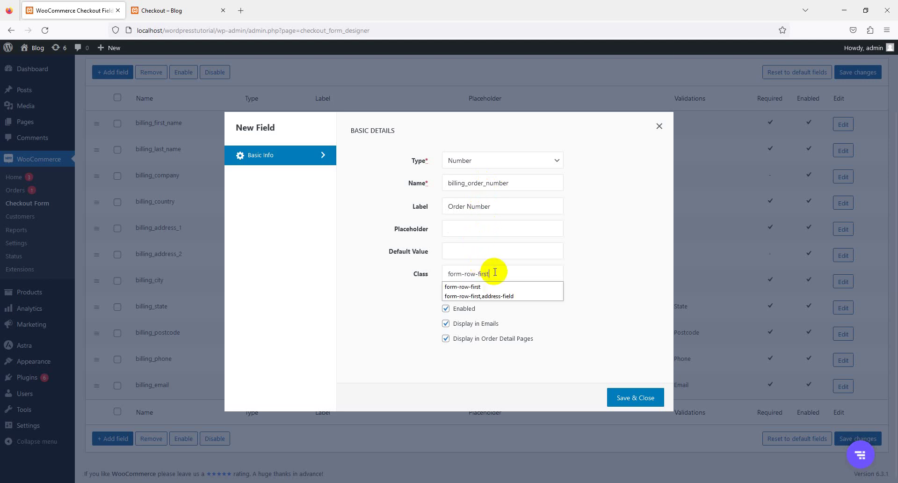
double_click(480, 271)
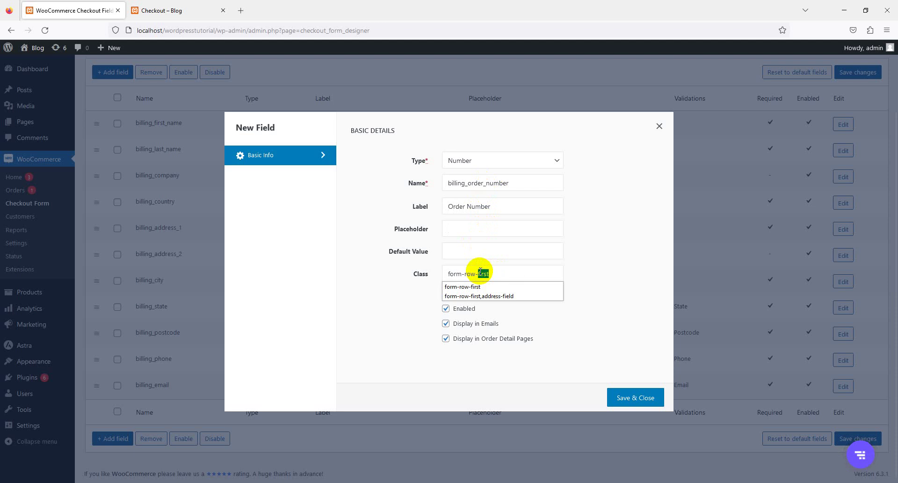
left_click(642, 312)
left_click(625, 397)
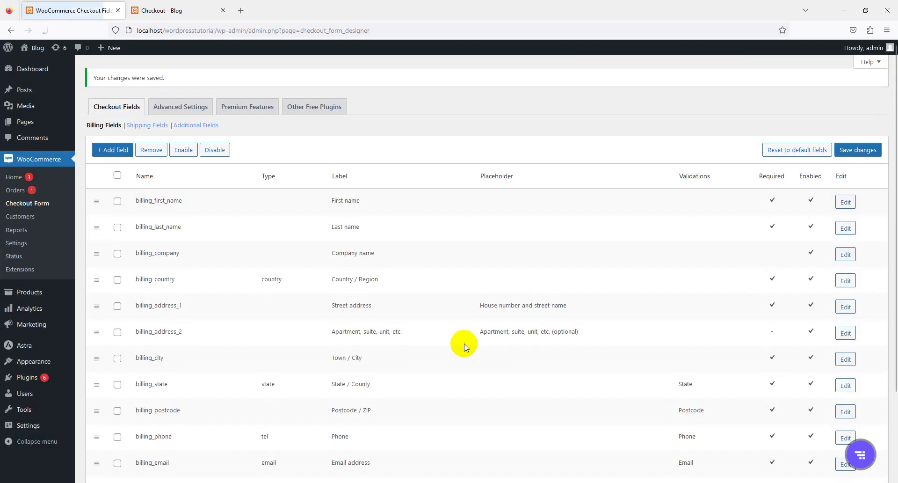
Reload the checkout and confirm the Order Number field appears after Phone and Email address.
left_click(209, 8)
left_click(210, 29)
key("Return")
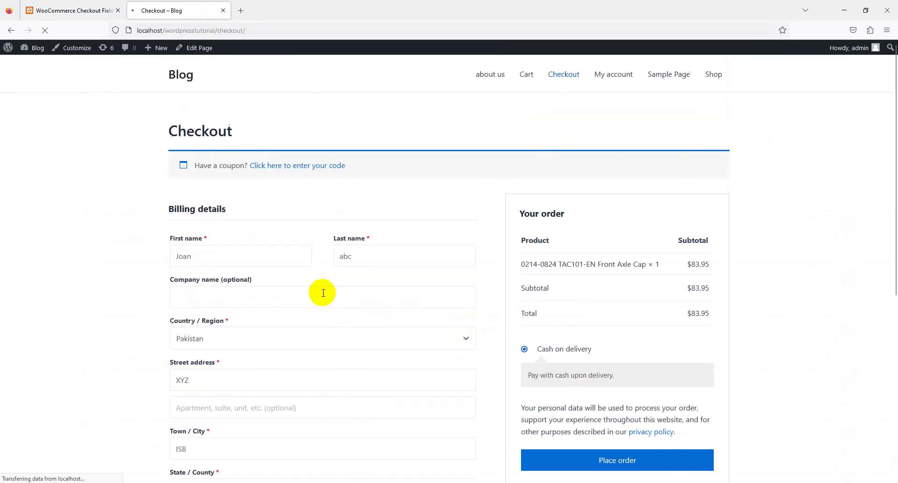
scroll(315, 296, "down", 5)
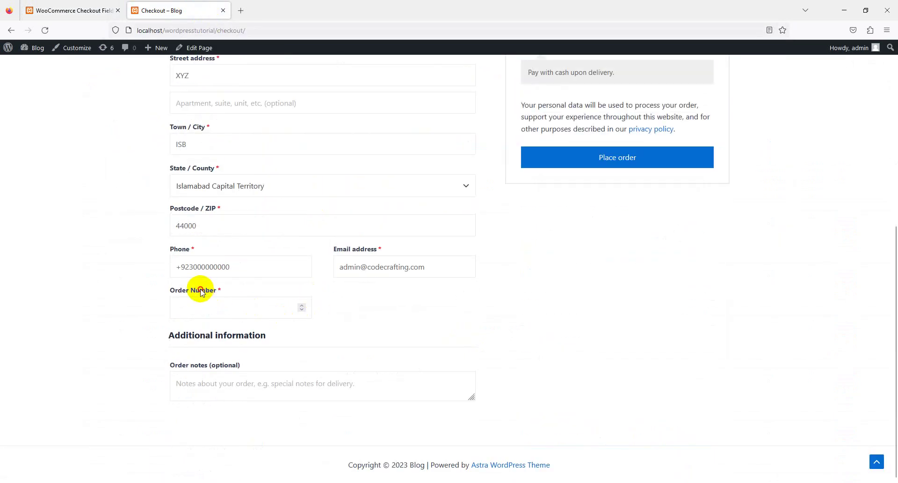
left_click(240, 305)
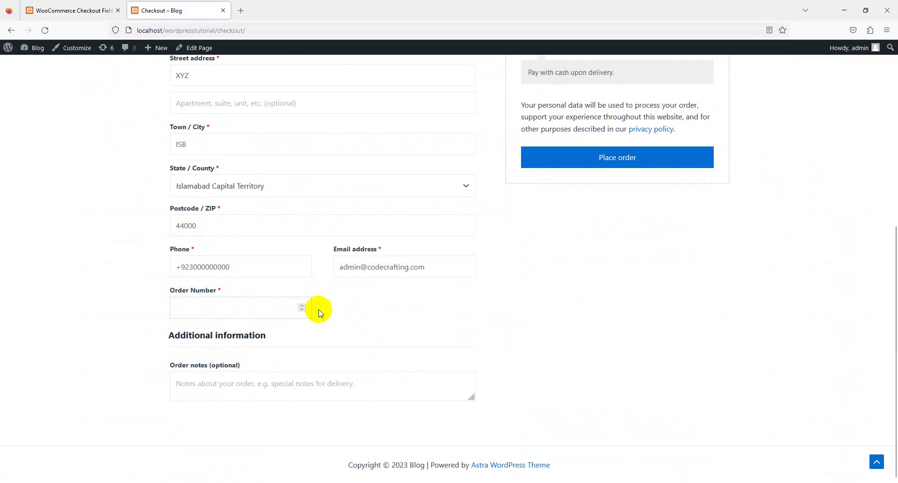
scroll(352, 312, "up", 4)
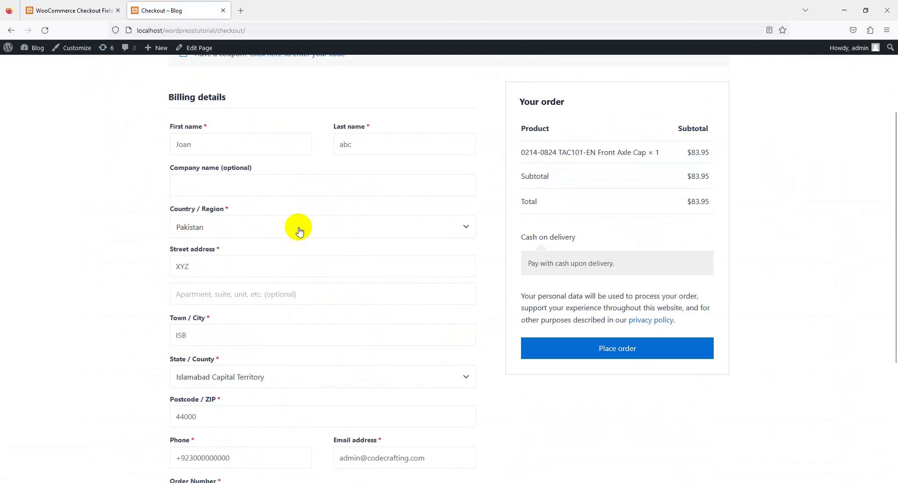
left_click(63, 6)
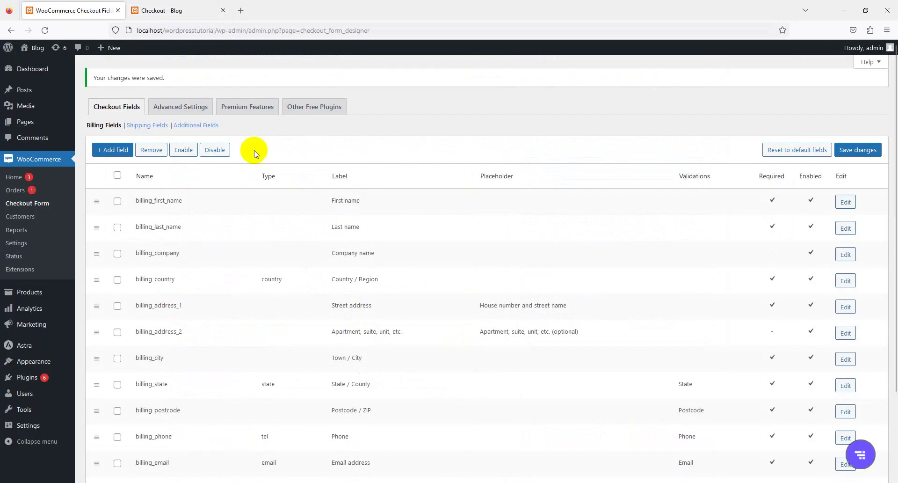
left_click(174, 4)
scroll(271, 185, "down", 3)
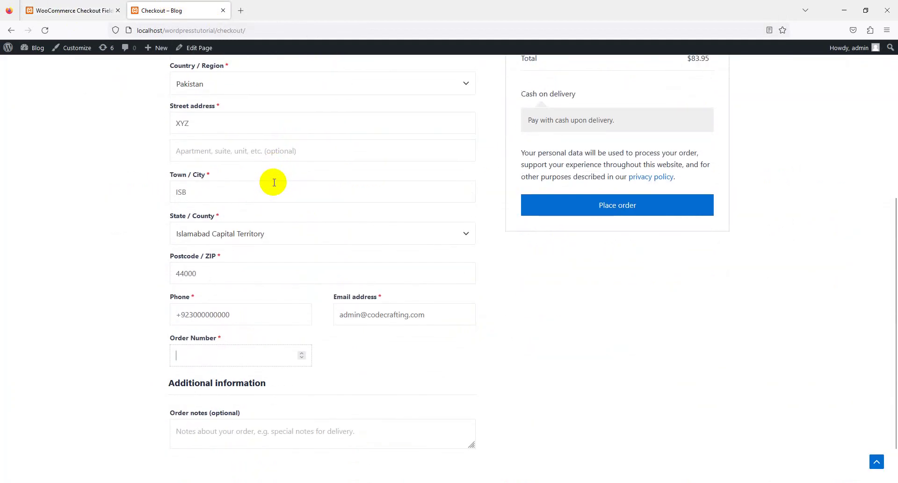
scroll(274, 183, "up", 5)
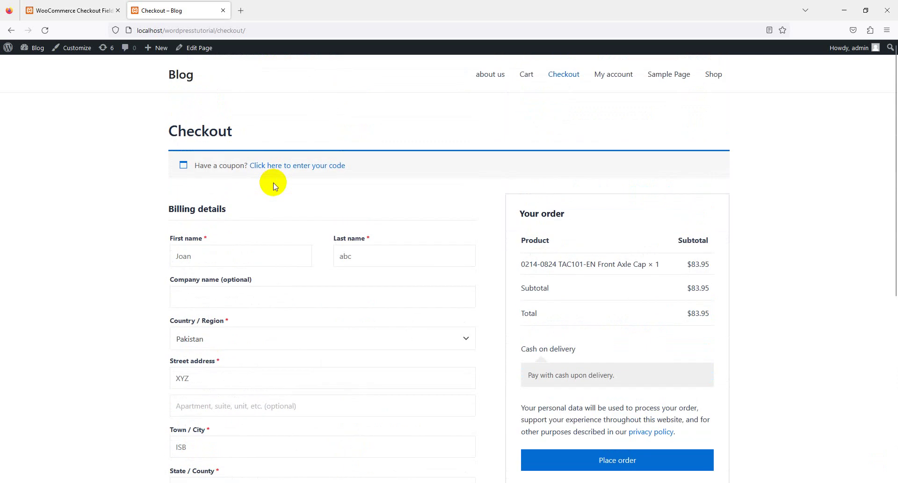